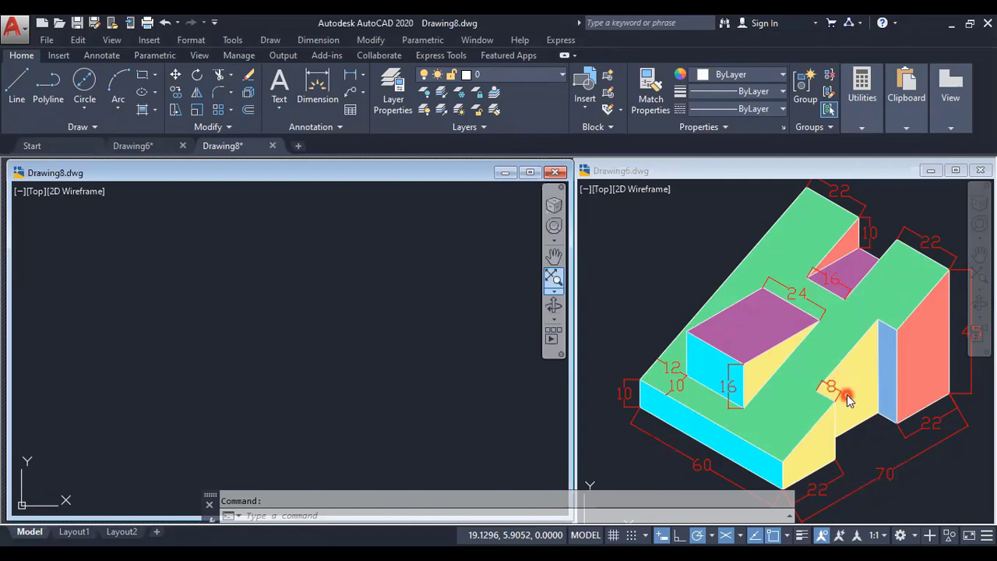
Step: Set Drawing8's units to 0 length precision with Millimeters as the insertion scale
left_click(238, 394)
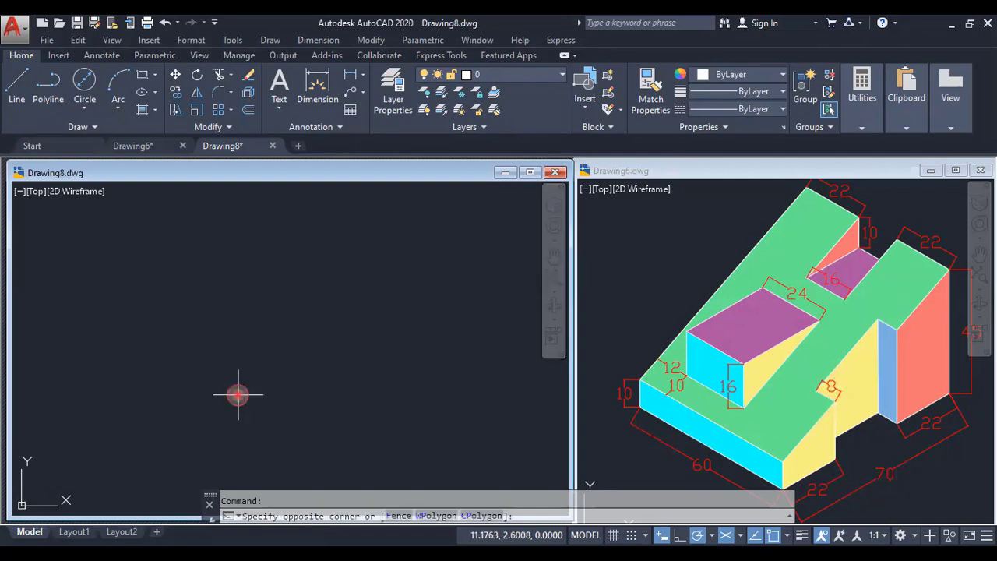
left_click(231, 218)
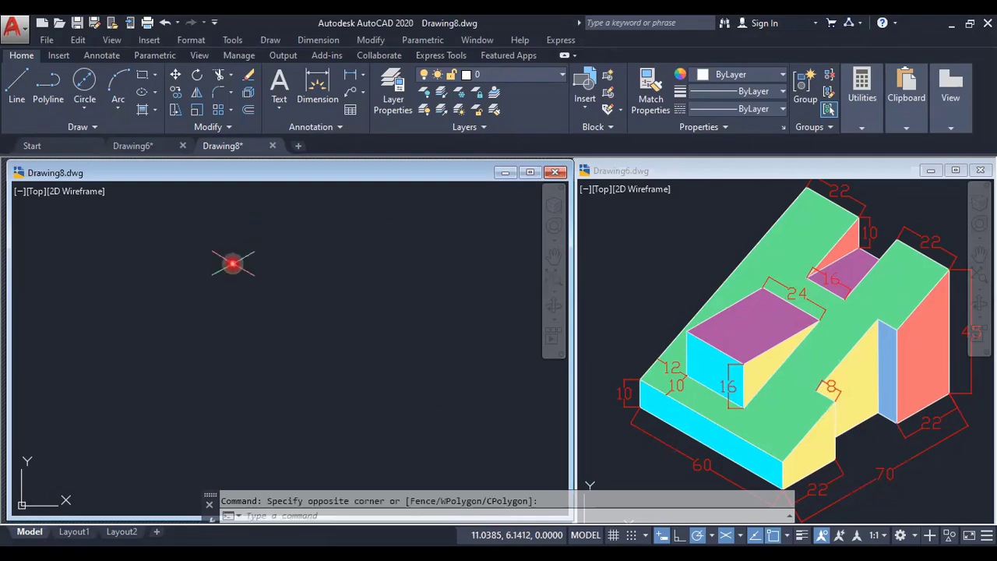
type("un")
key("Return")
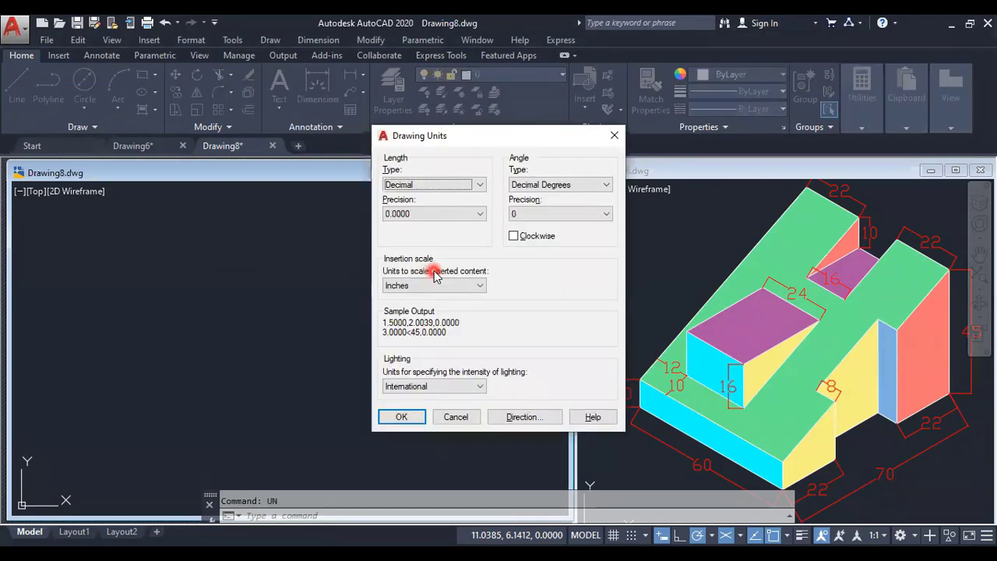
left_click(445, 214)
left_click(421, 229)
left_click(428, 286)
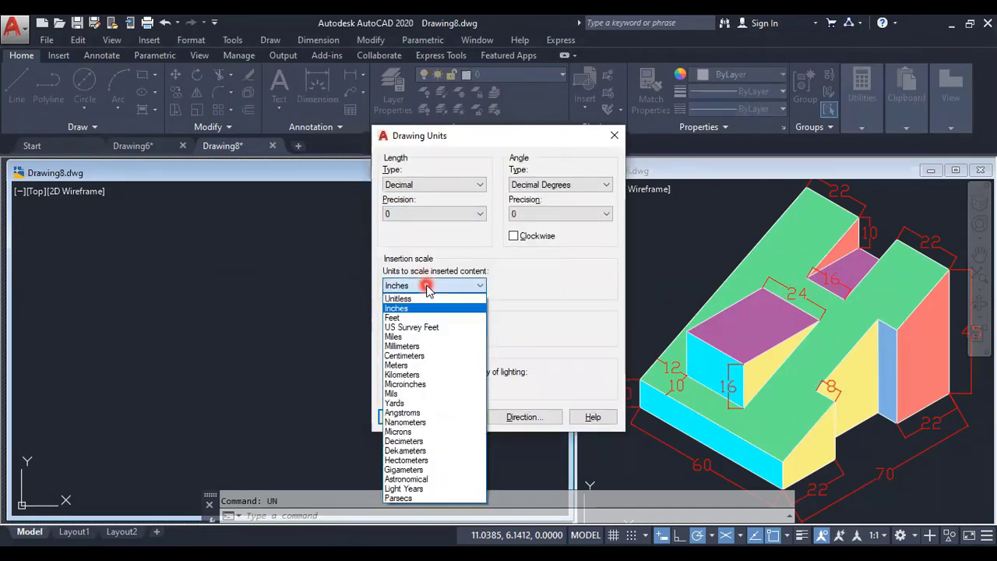
left_click(418, 347)
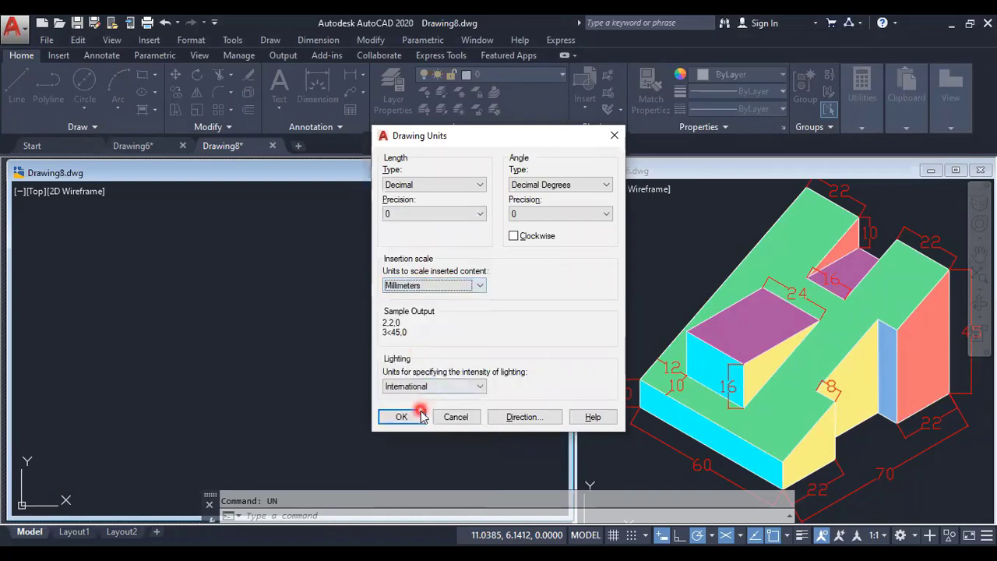
left_click(420, 418)
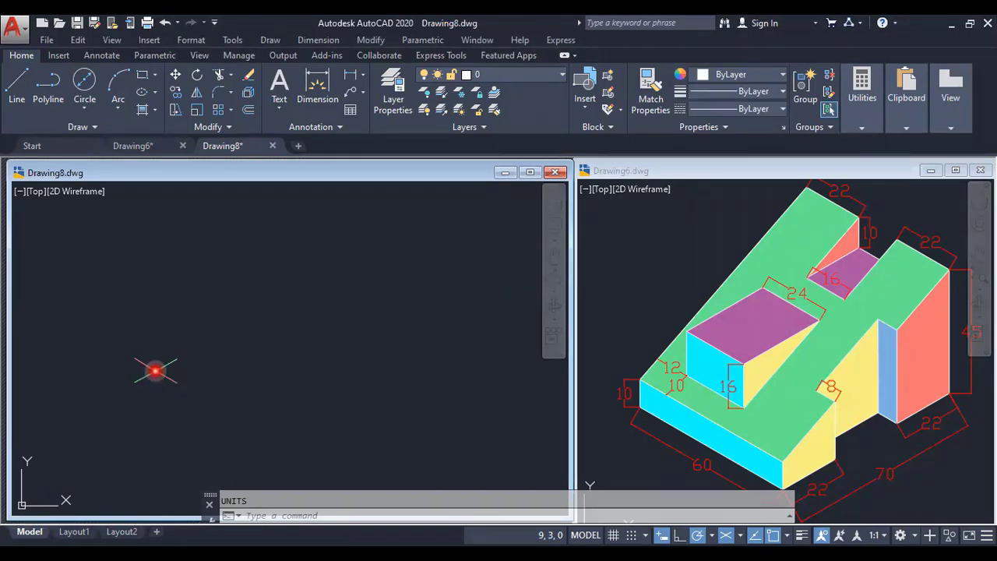
Step: Draw connected edges: 60 units at 330°, 70 units at 30°, then 45 units vertically
left_click(25, 92)
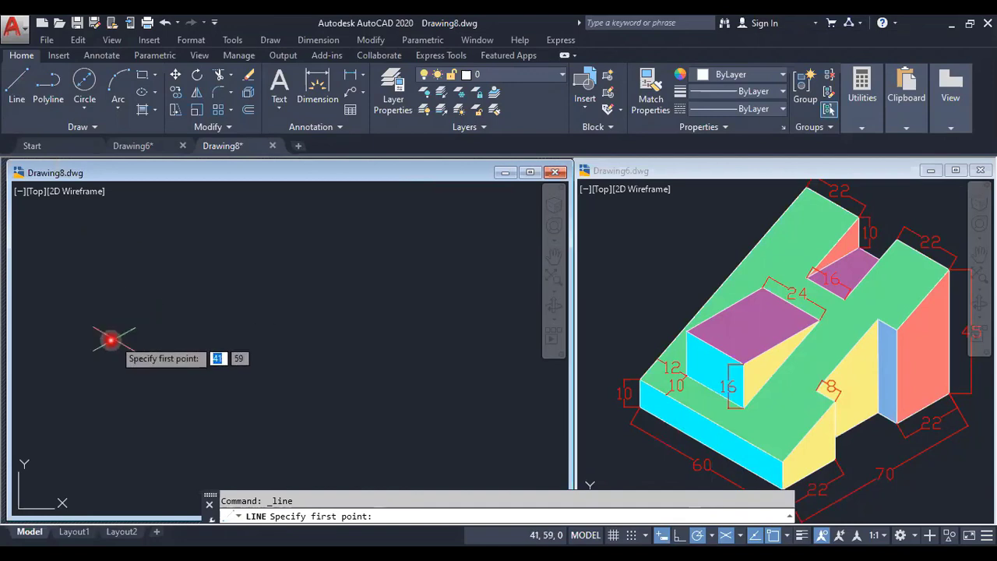
left_click(92, 358)
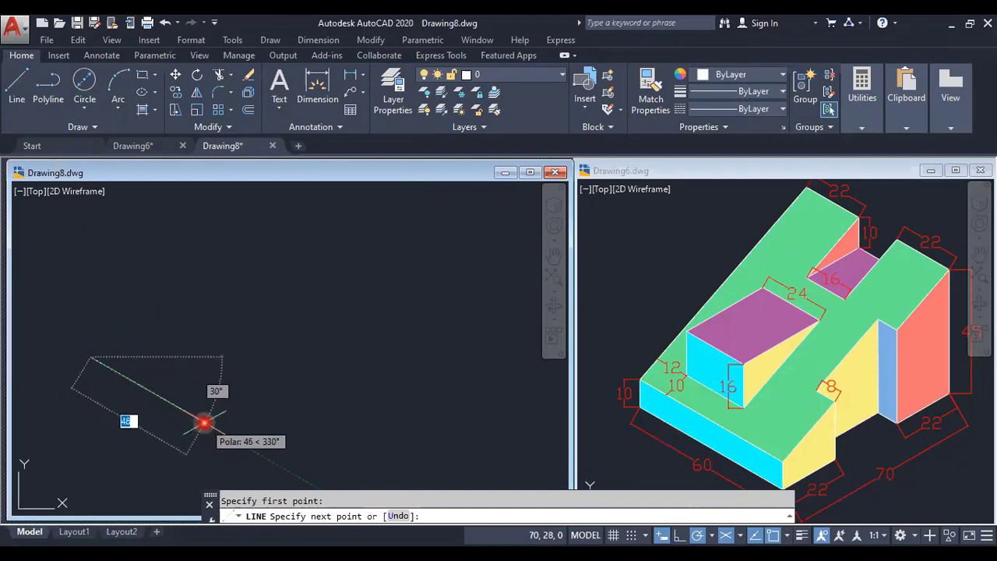
type("60")
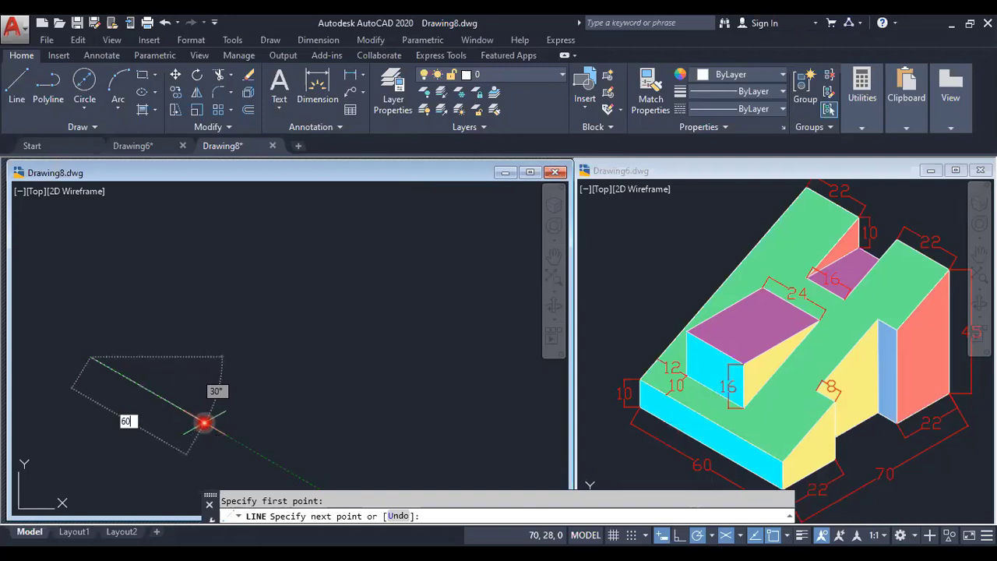
key("Return")
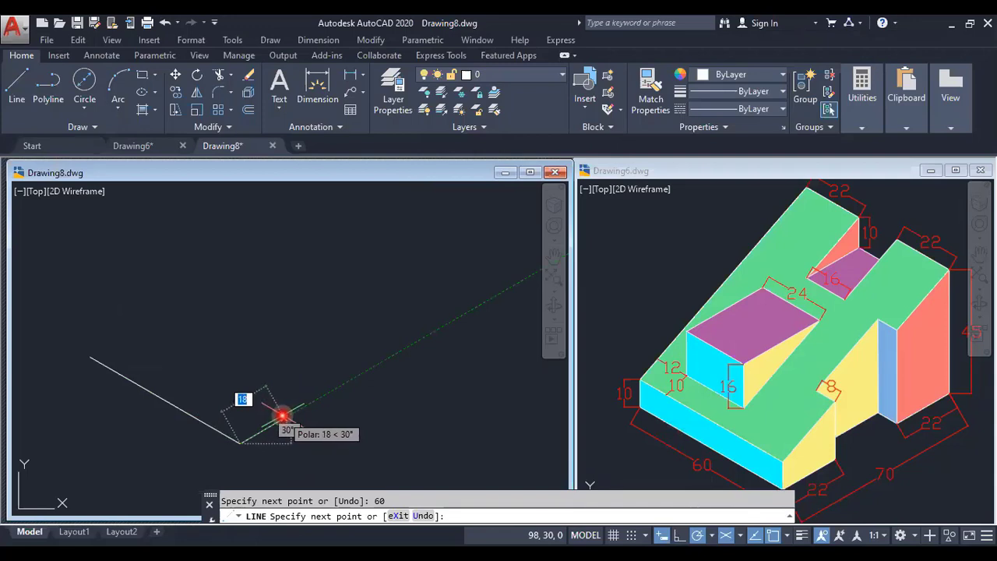
type("22")
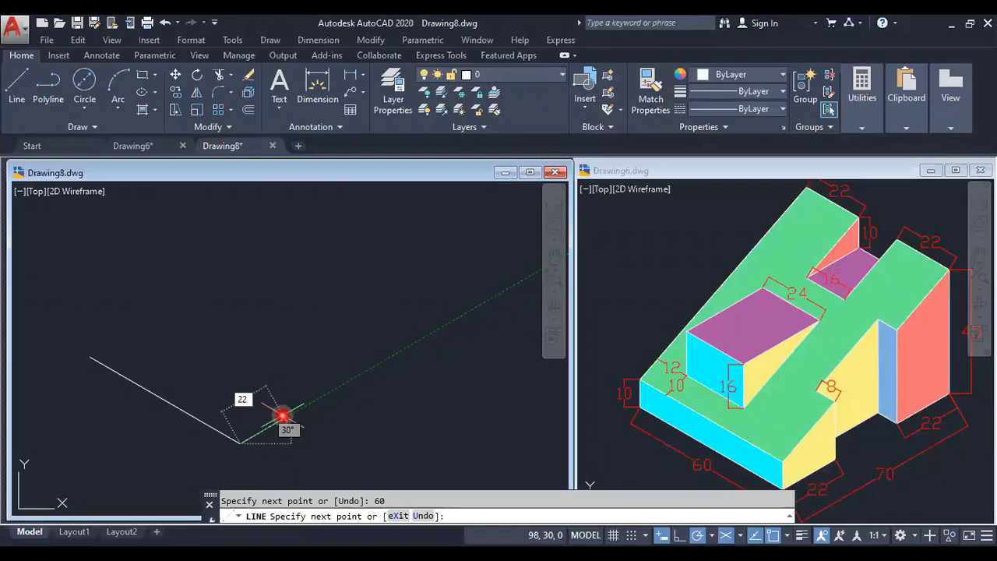
key("BackSpace")
type("70")
key("Return")
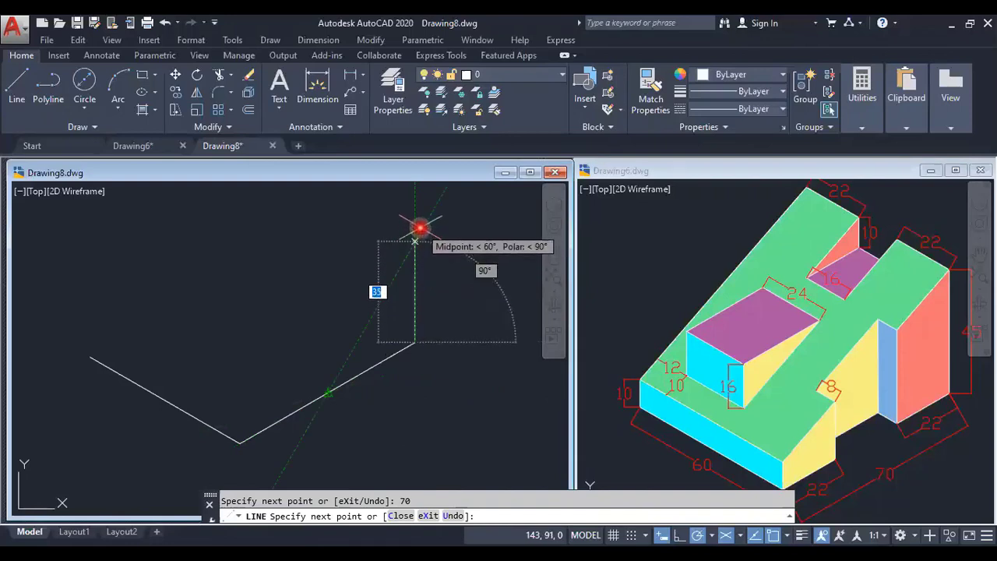
type("45")
key("Return")
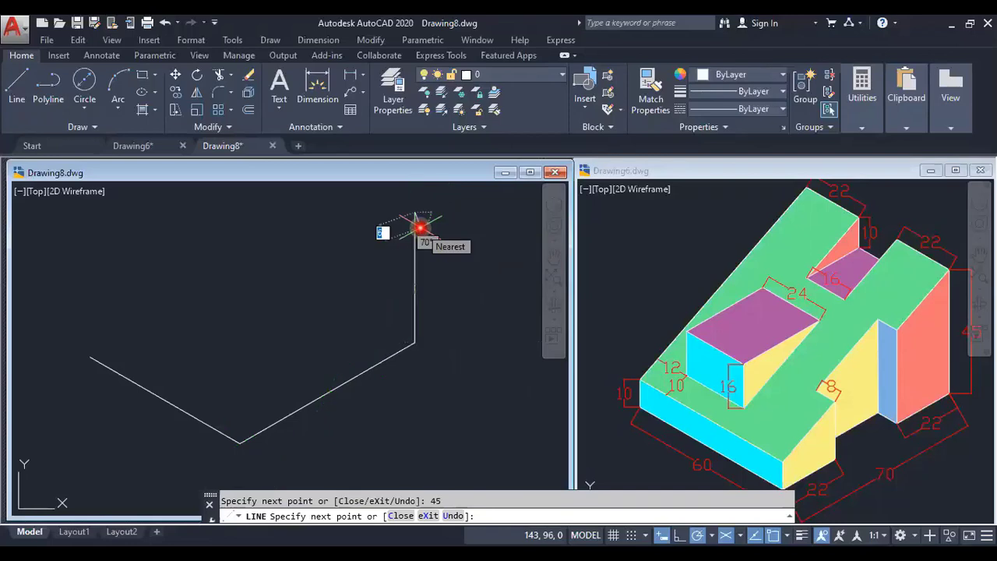
key("Return")
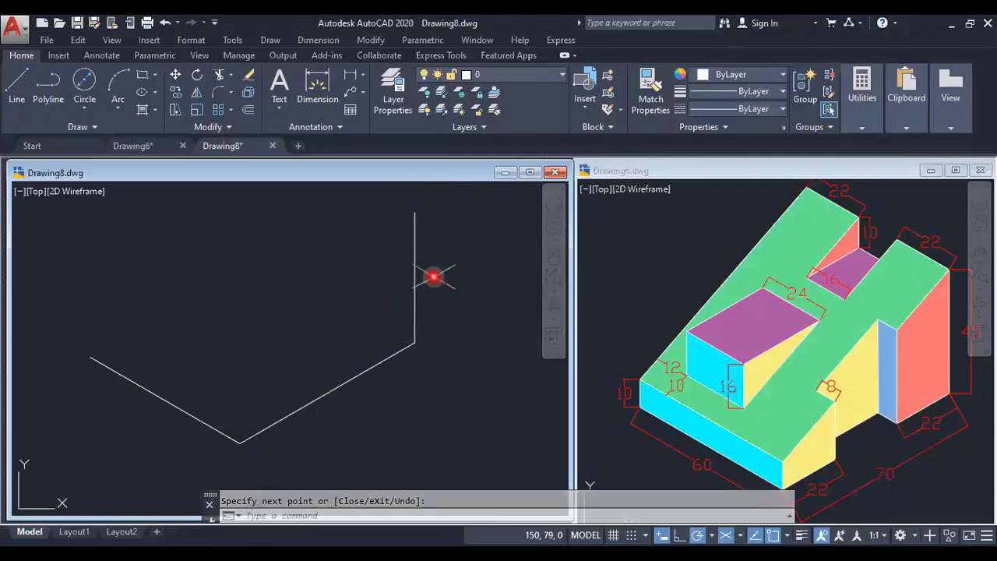
key("Return")
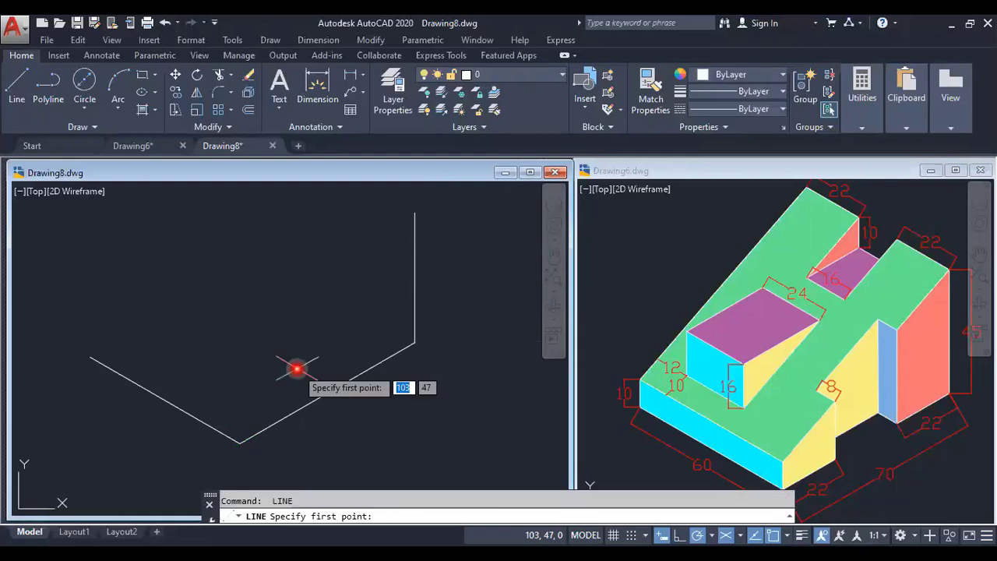
Step: Draw a 10-unit vertical edge up from the corner where the 60 and 70 edges meet
left_click(240, 442)
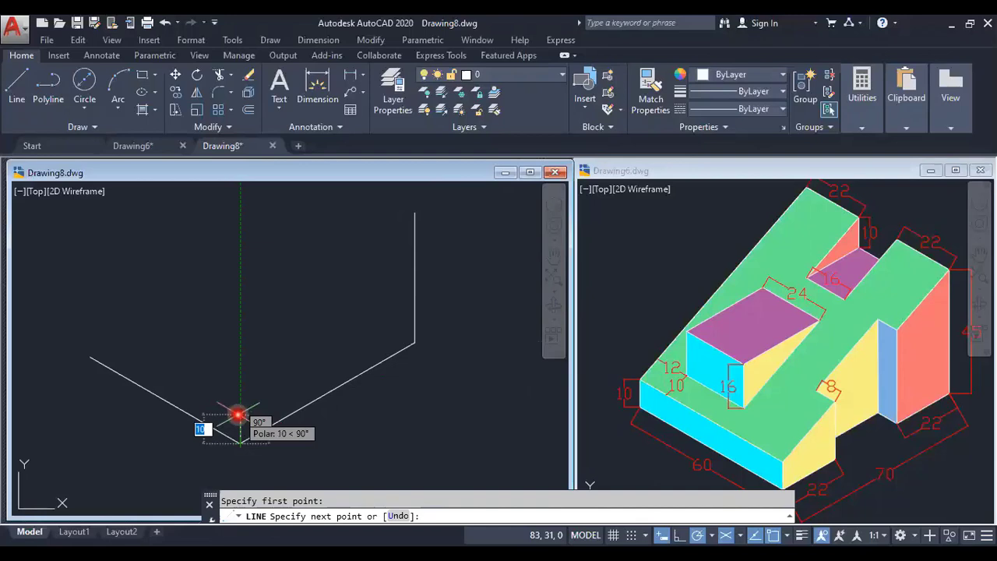
type("10")
key("Return")
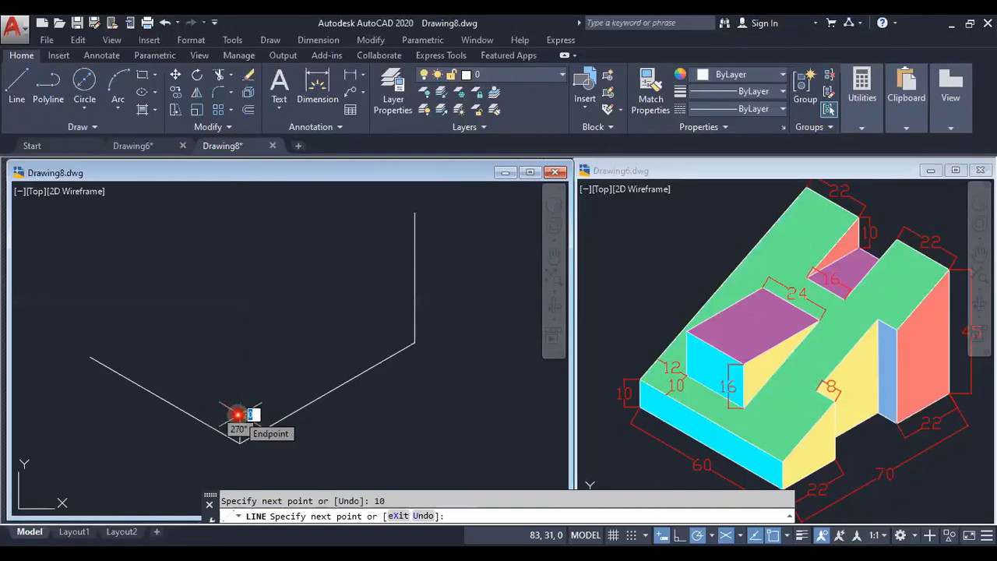
key("alt")
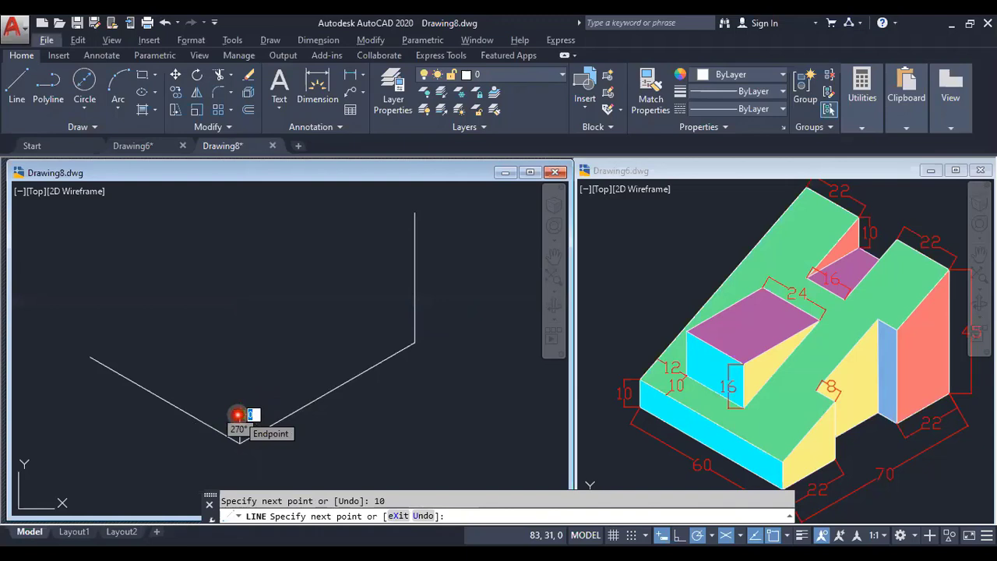
left_click(237, 415)
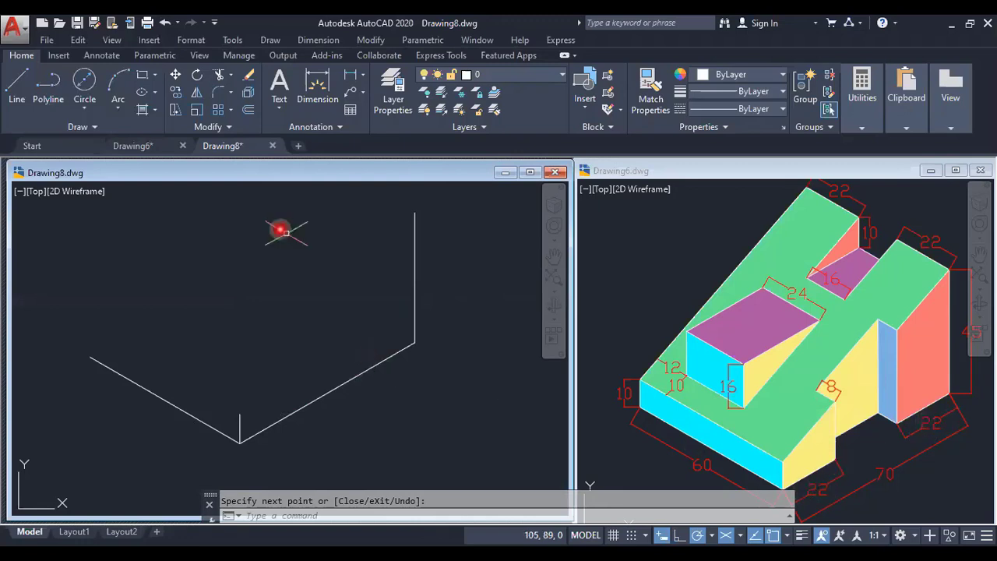
Step: Copy the 45-unit vertical edge 22 units along the 70-unit base edge
left_click(178, 95)
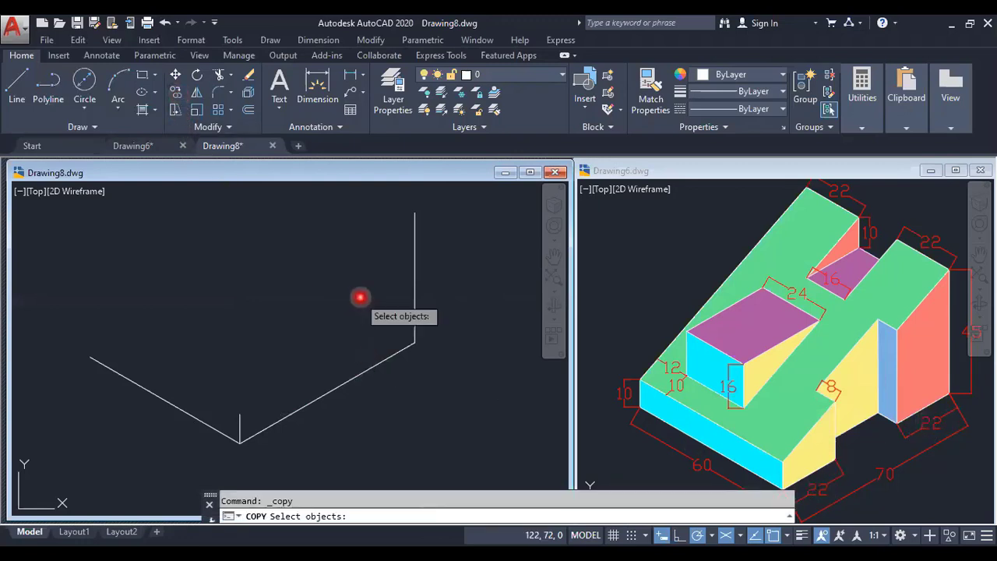
left_click(415, 271)
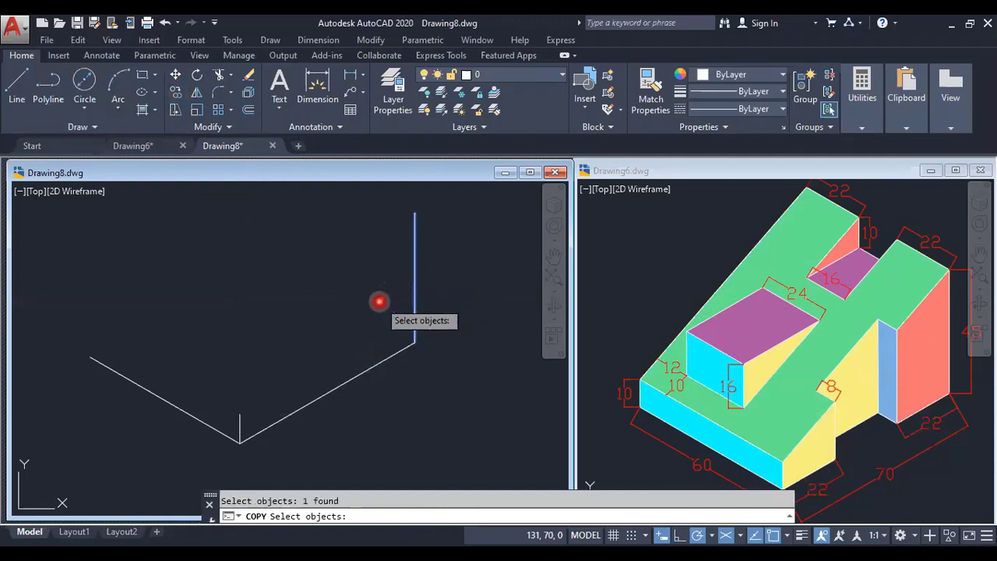
key("Return")
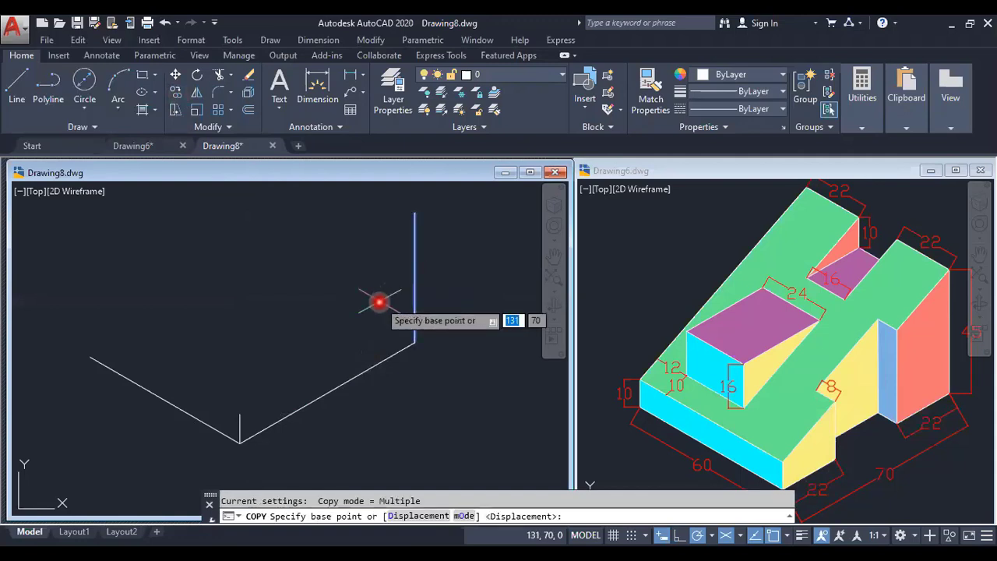
left_click(417, 344)
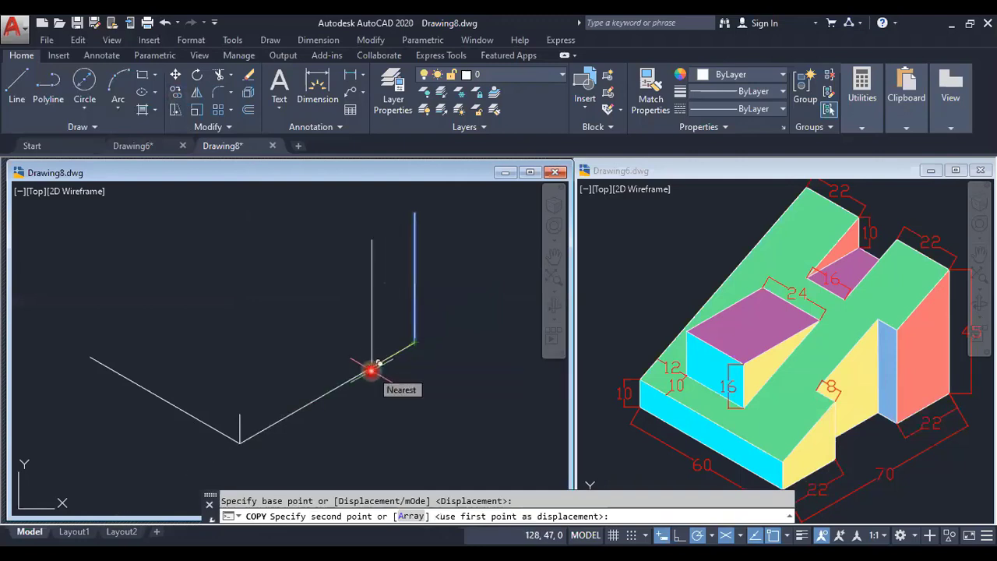
type("22")
key("Return")
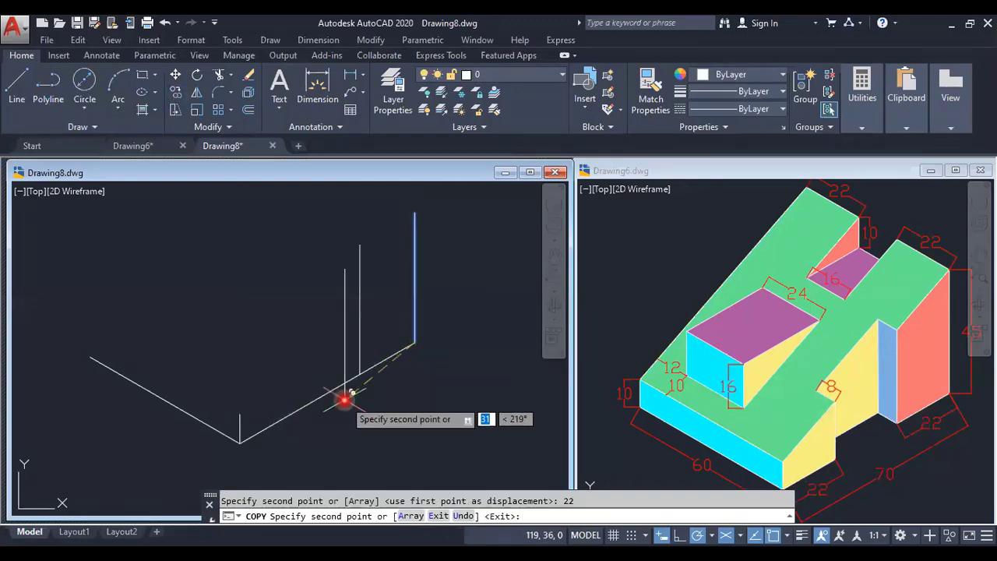
key("Return")
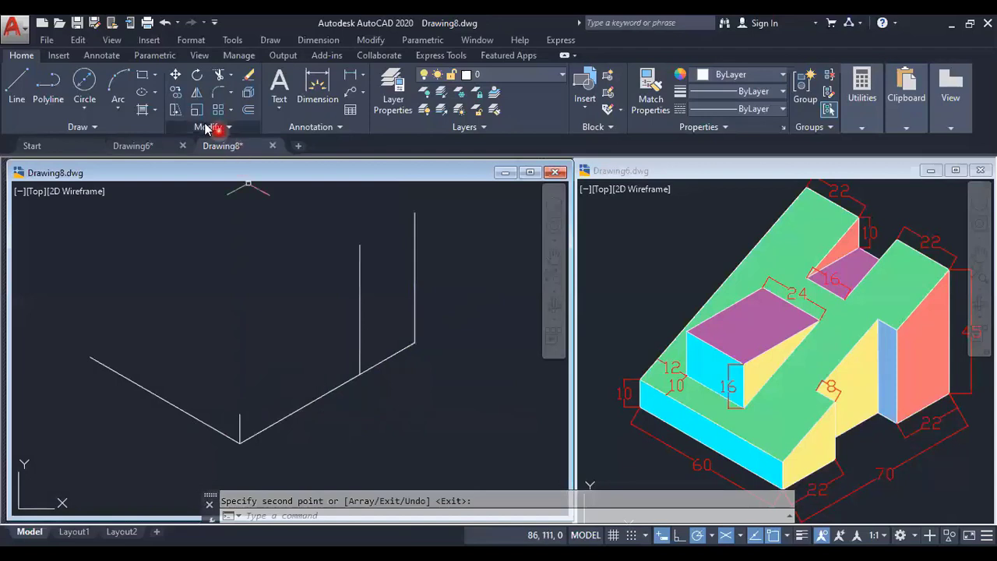
Step: Copy the 10-unit corner edge 22 units along the lower-right base edge
left_click(175, 91)
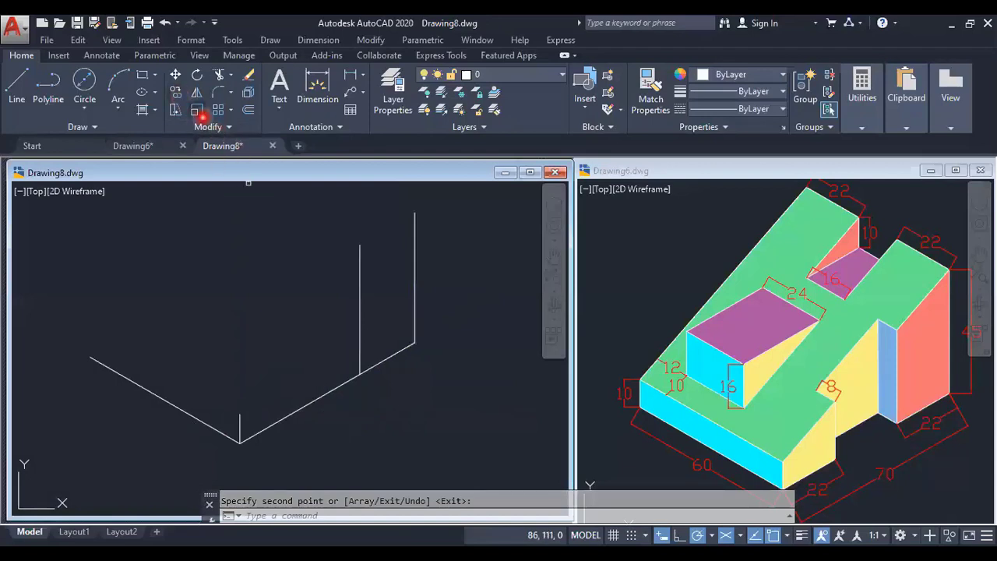
left_click(241, 427)
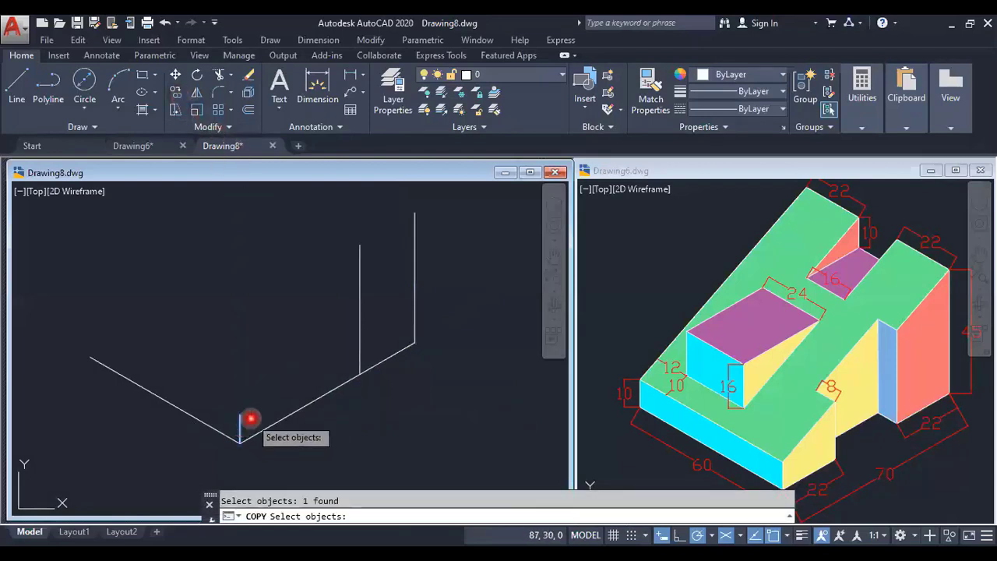
key("Return")
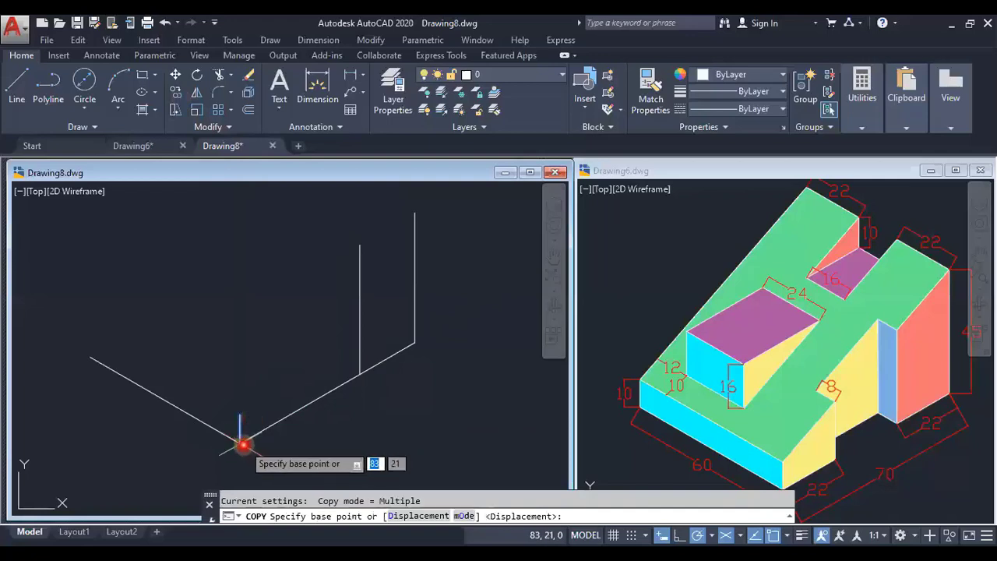
left_click(240, 442)
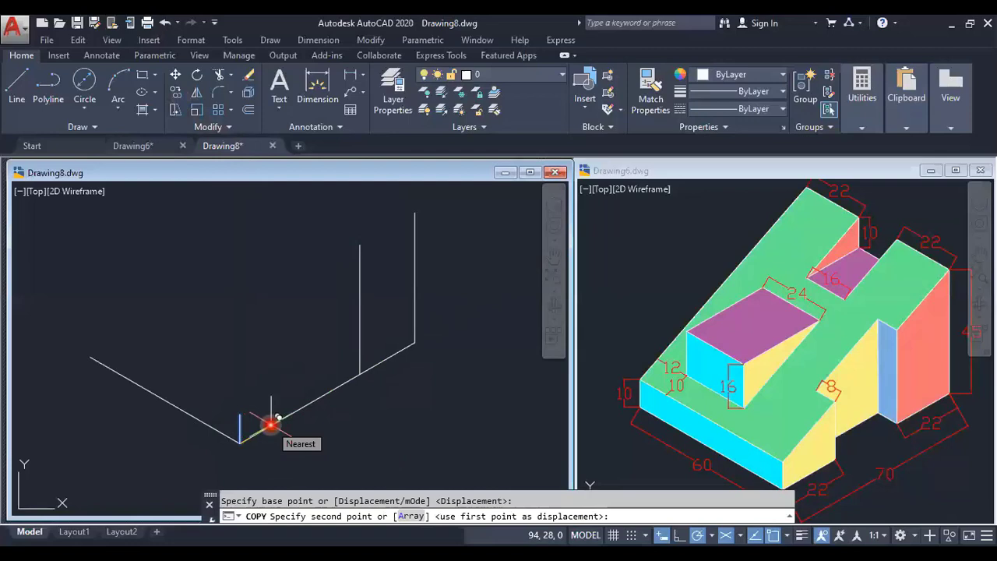
type("22")
key("Return")
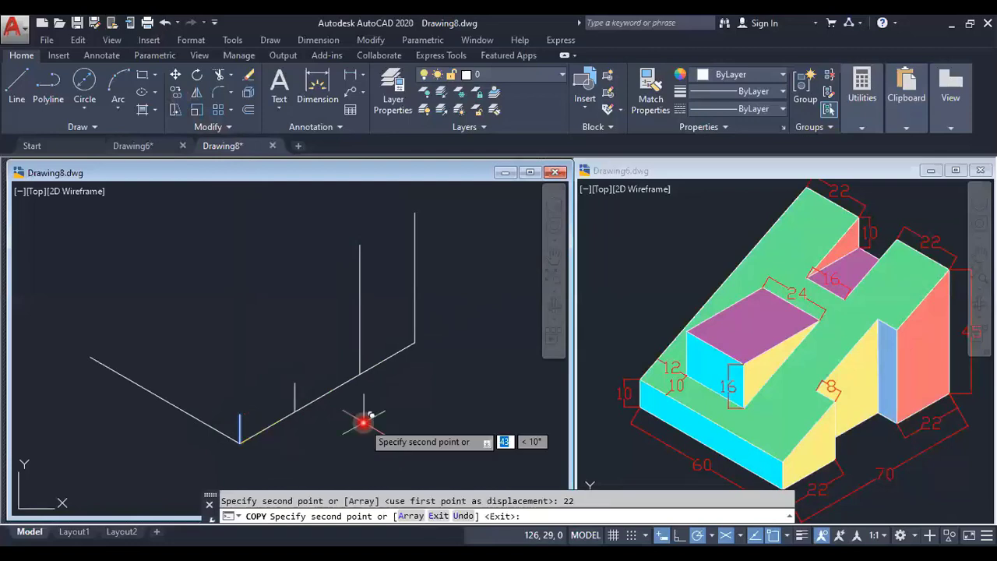
key("Escape")
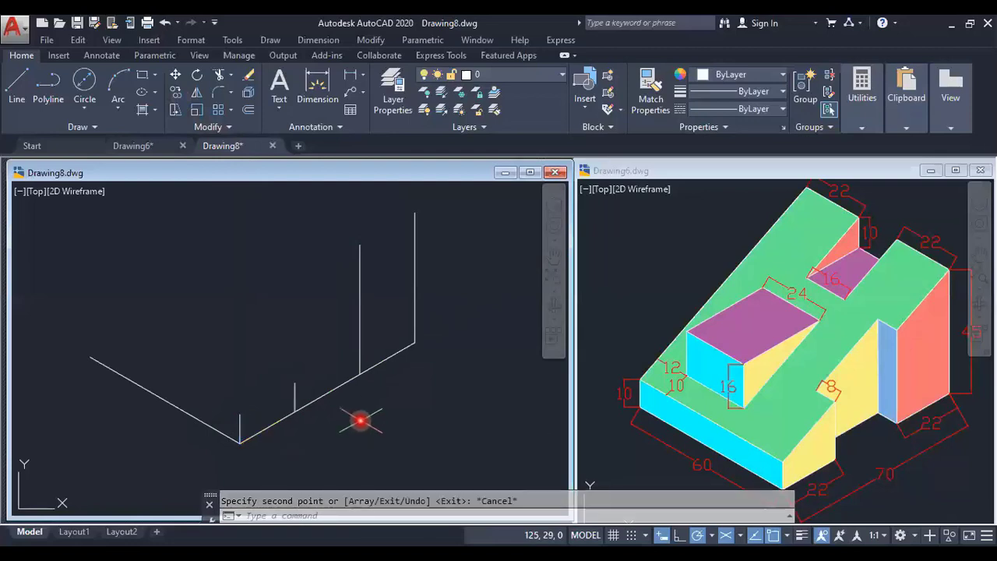
Step: Draw a sloped edge from the top of the 45-unit vertical to the top of the 10-unit corner edge
left_click(16, 84)
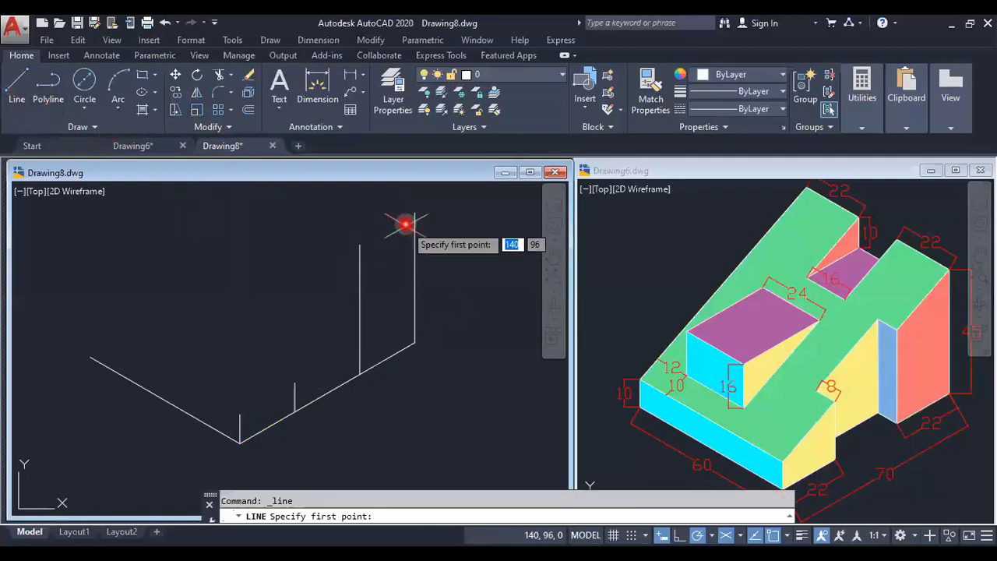
left_click(416, 217)
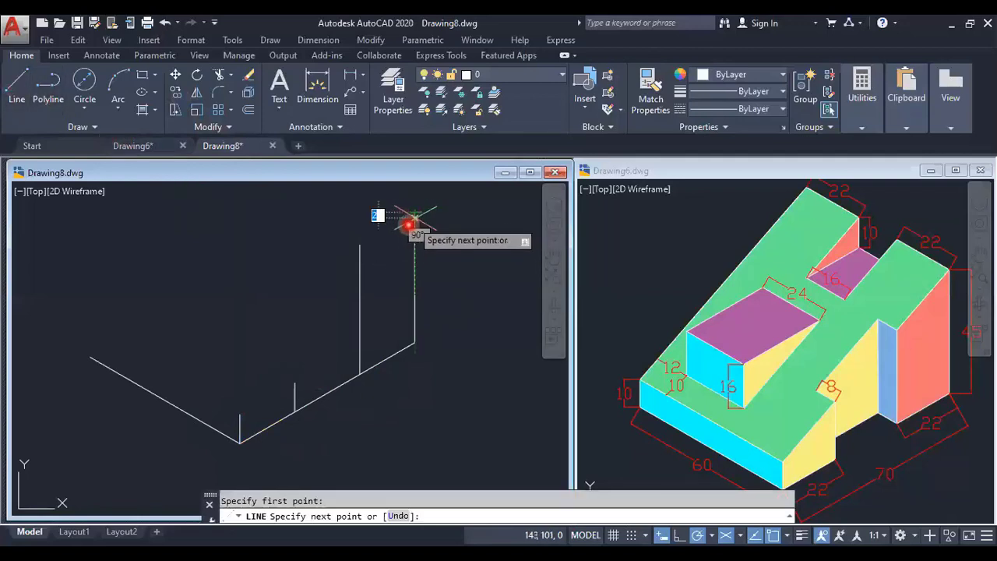
left_click(241, 413)
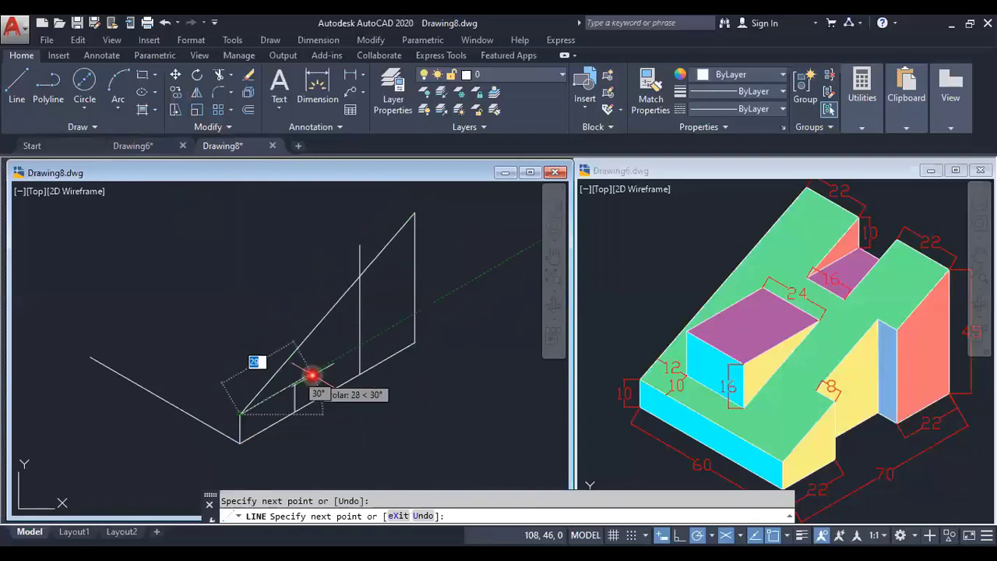
right_click(315, 378)
left_click(367, 203)
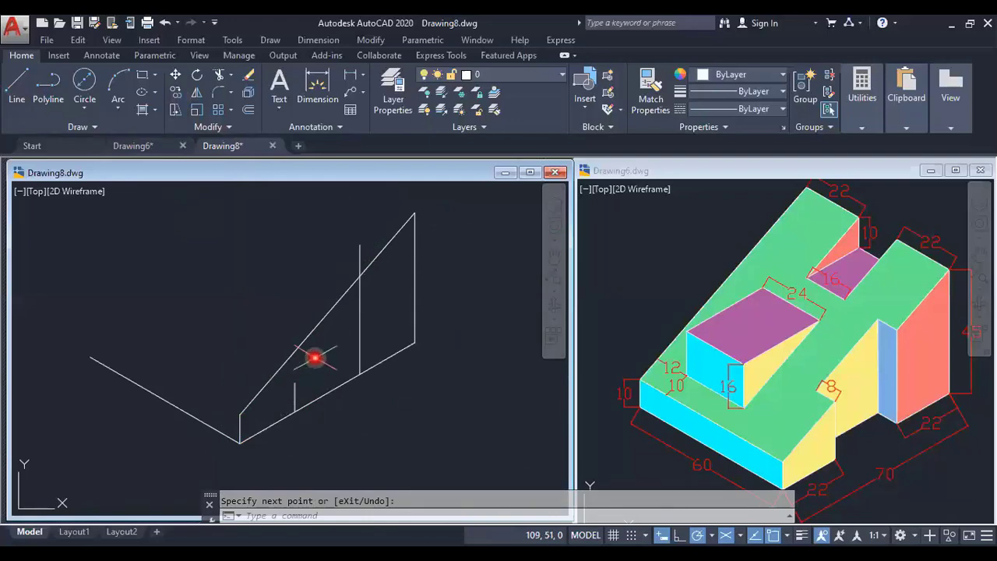
Step: Trim the inner vertical above the sloped edge and extend the short copied vertical up to it
key("Return")
key("Return")
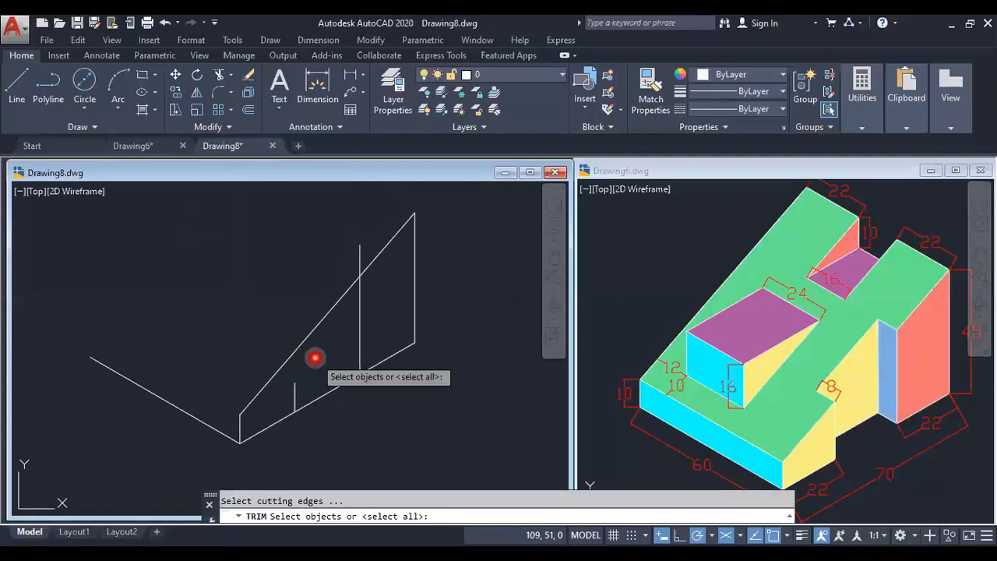
key("Return")
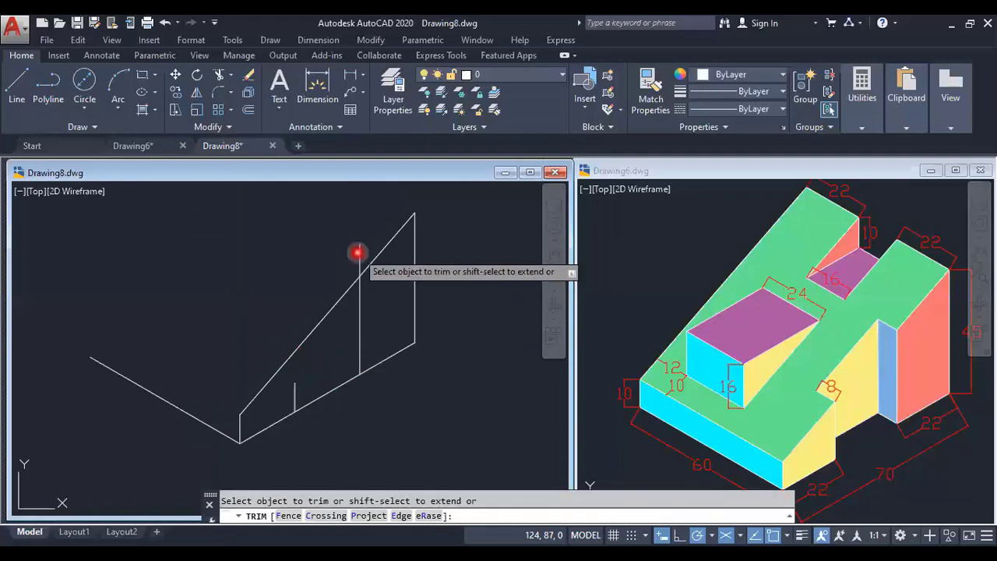
left_click(359, 250)
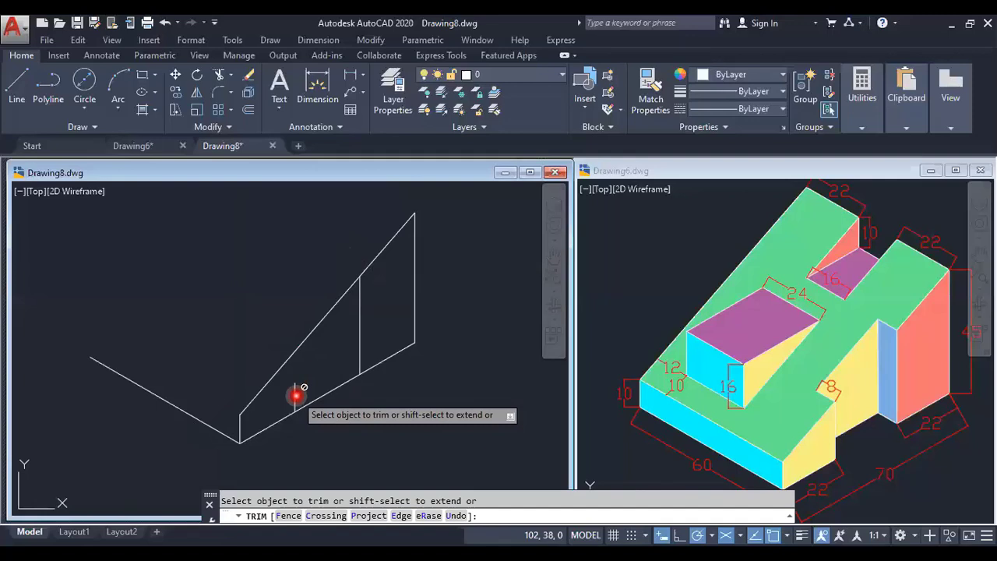
left_click(296, 396, "shift")
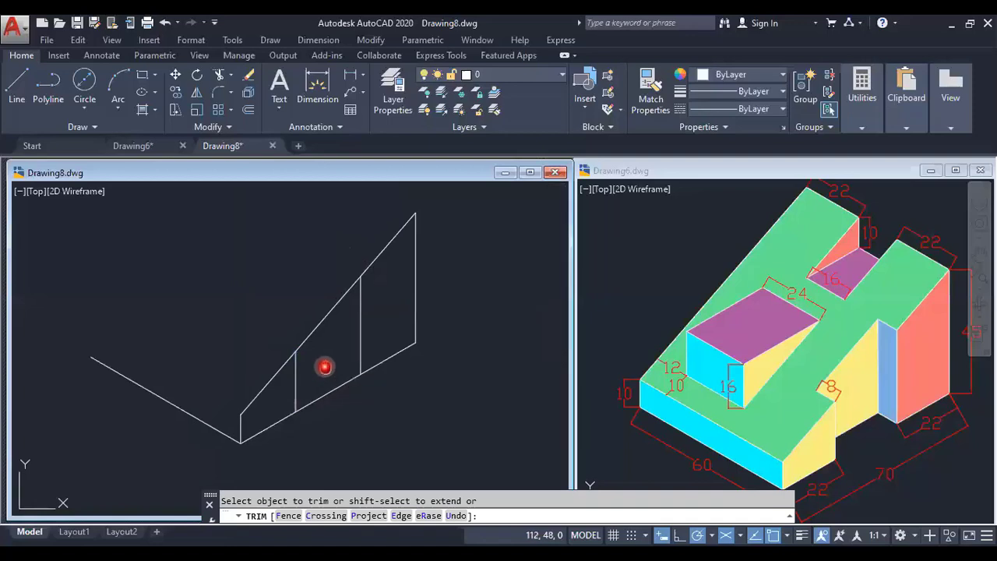
middle_click_drag(325, 363, 335, 386)
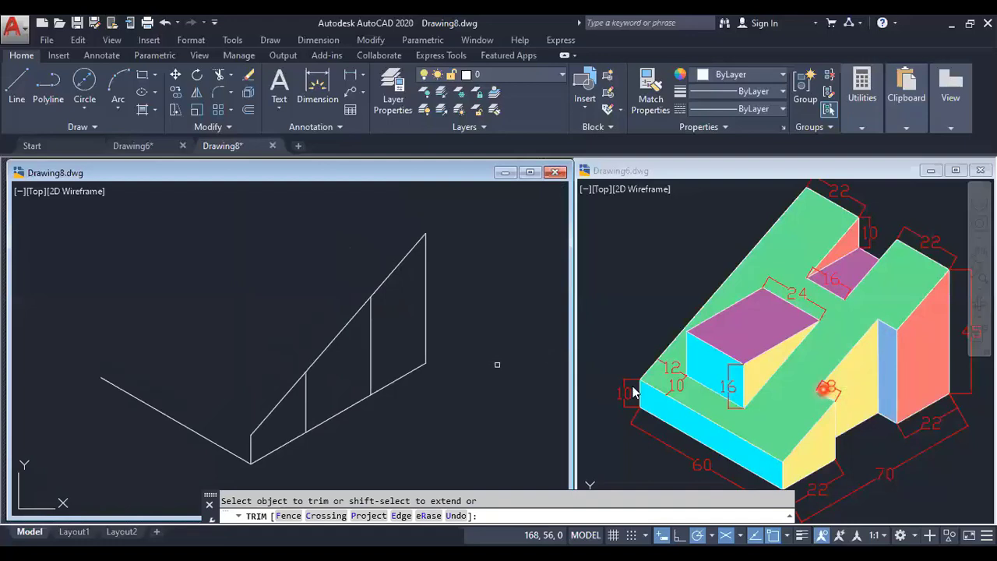
Step: Draw the raised block's top edges: an 8-unit segment, then 8-unit and 22-unit segments
left_click(21, 96)
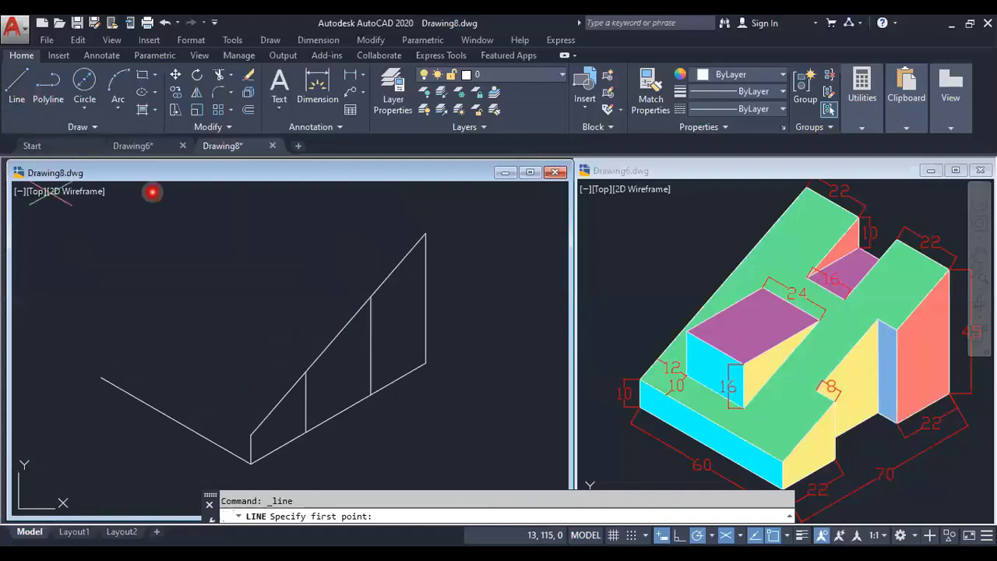
left_click(367, 298)
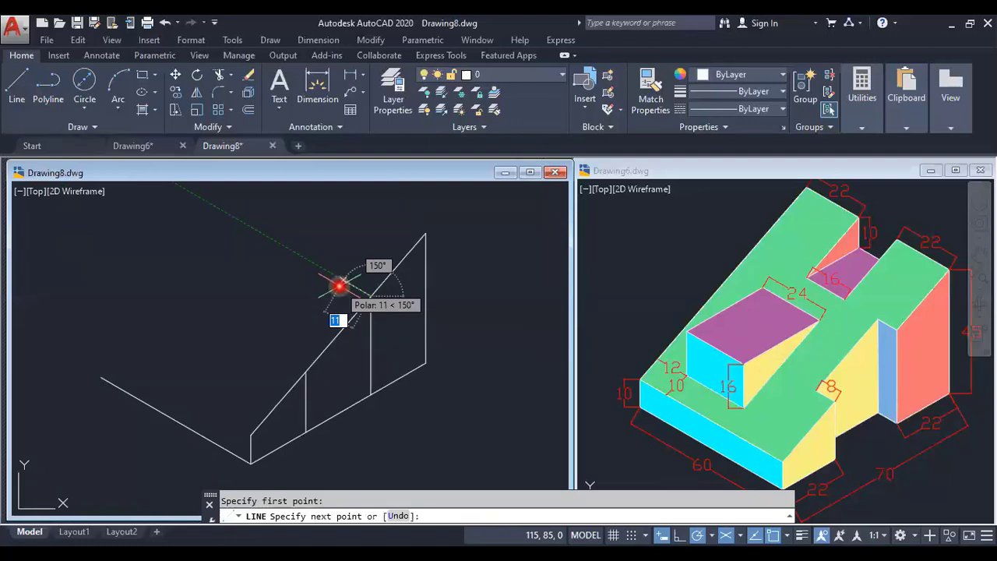
type("8")
key("Return")
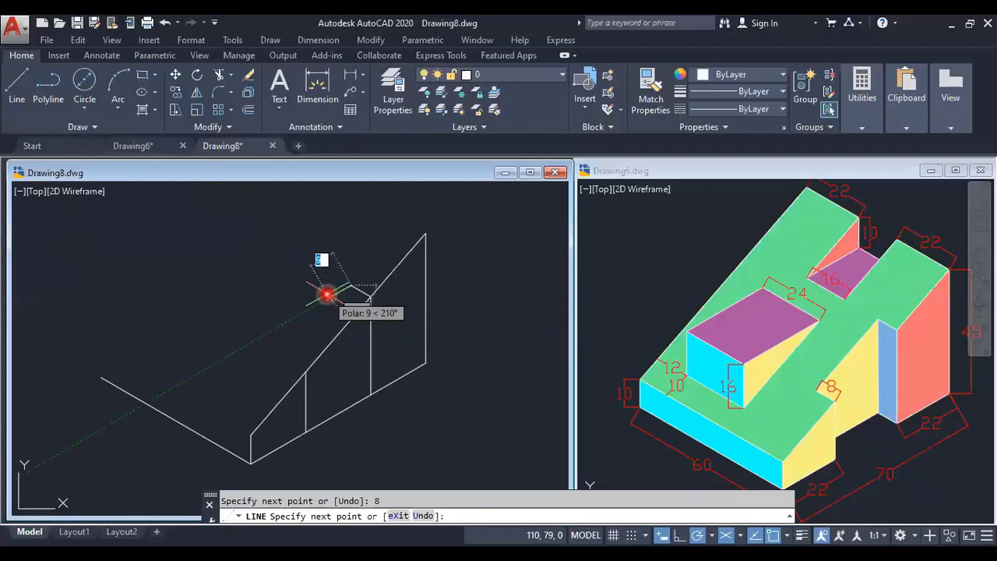
key("Return")
key("Return")
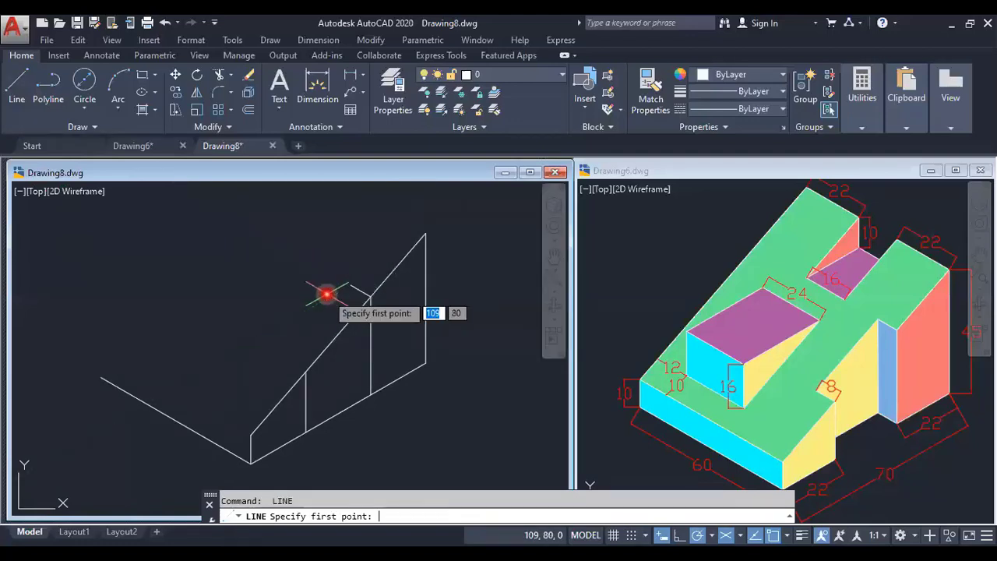
left_click(305, 372)
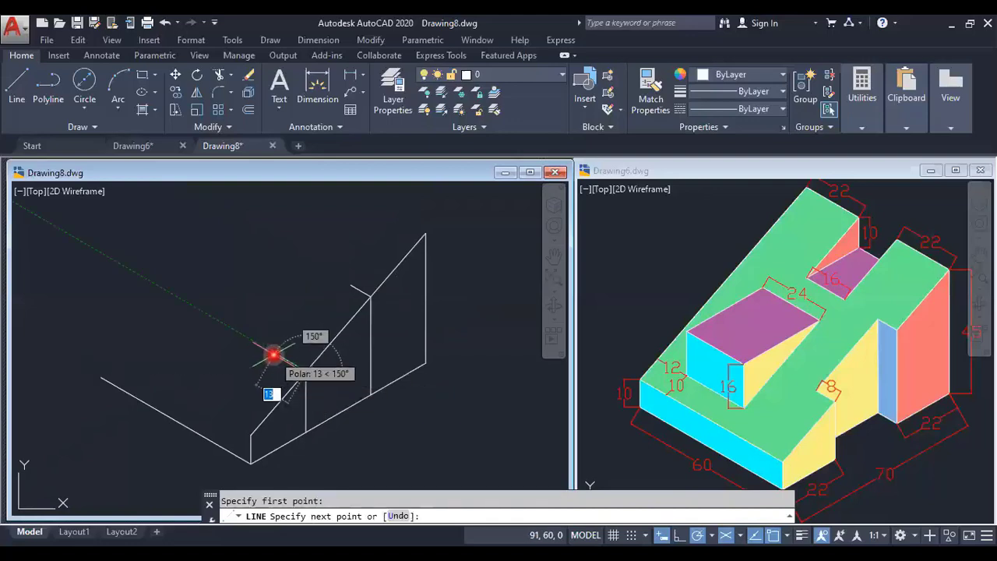
type("8")
key("Return")
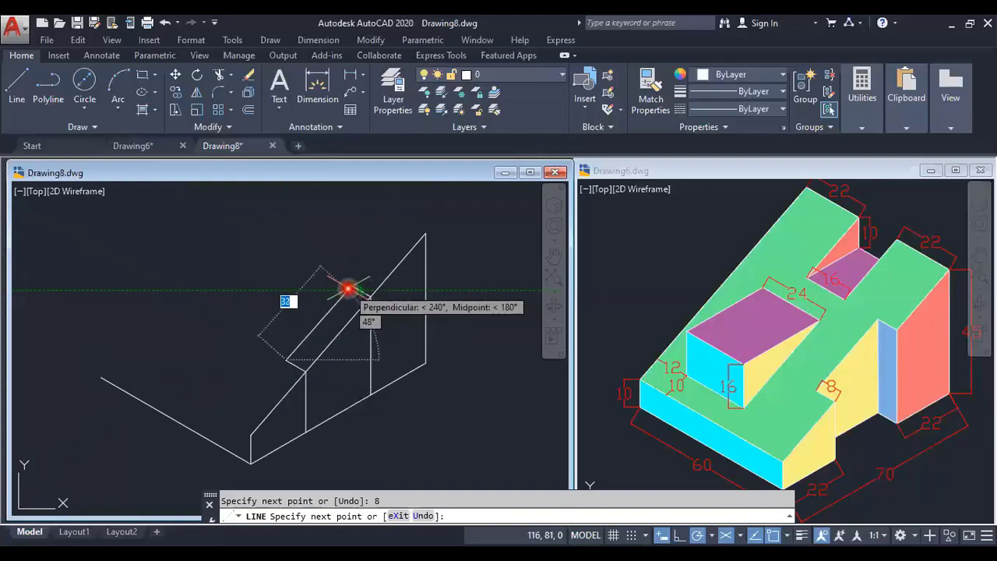
type("22")
key("Return")
right_click(322, 276)
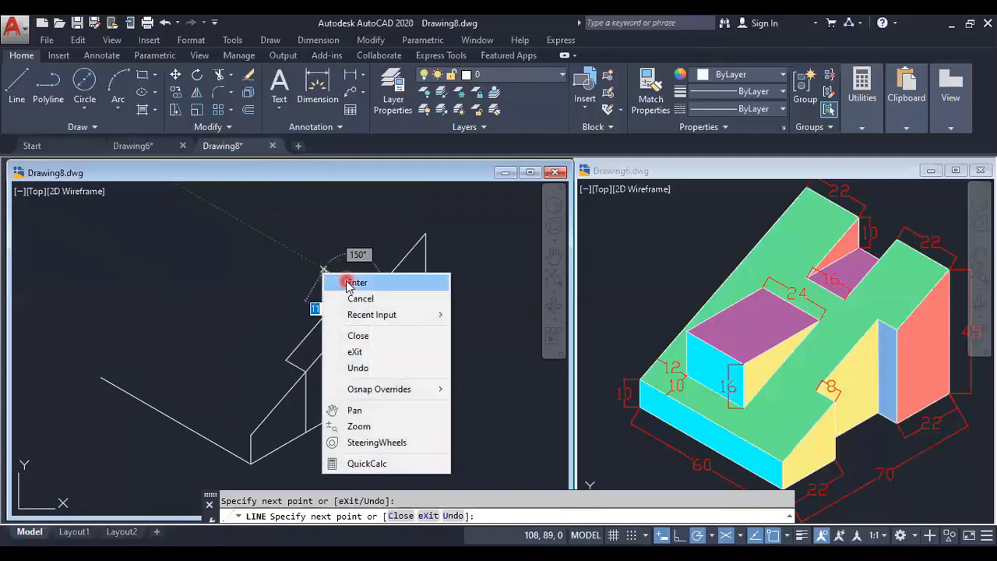
left_click(343, 280)
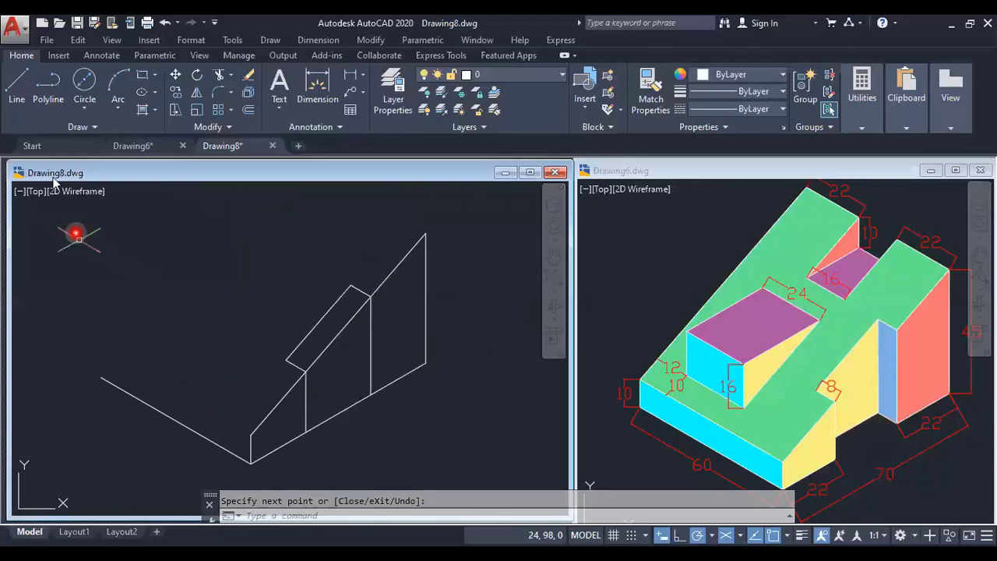
Step: Draw the raised block's front vertical edge down to the lower step, plus a short connecting edge
left_click(16, 86)
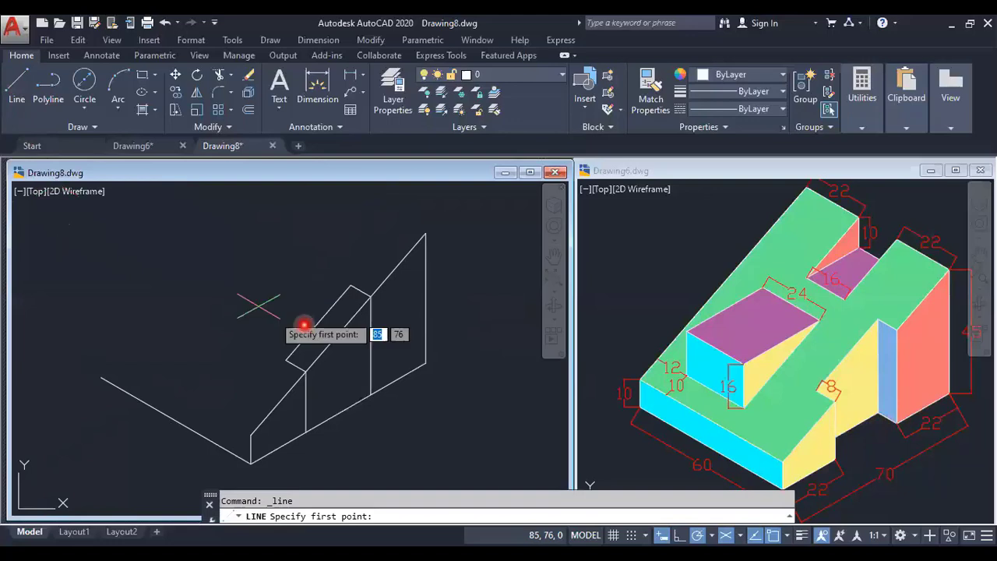
left_click(351, 289)
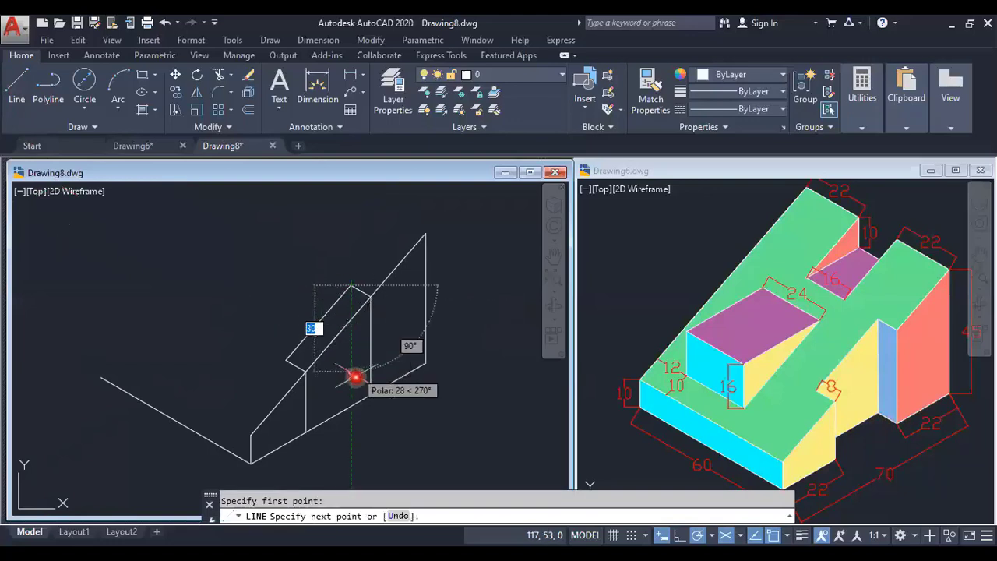
left_click(352, 406)
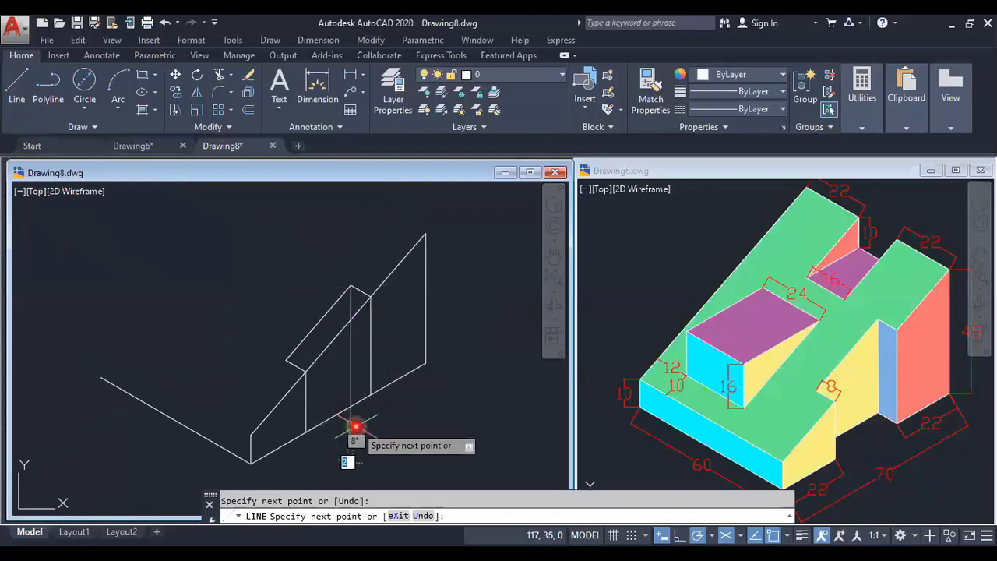
key("Return")
key("Return")
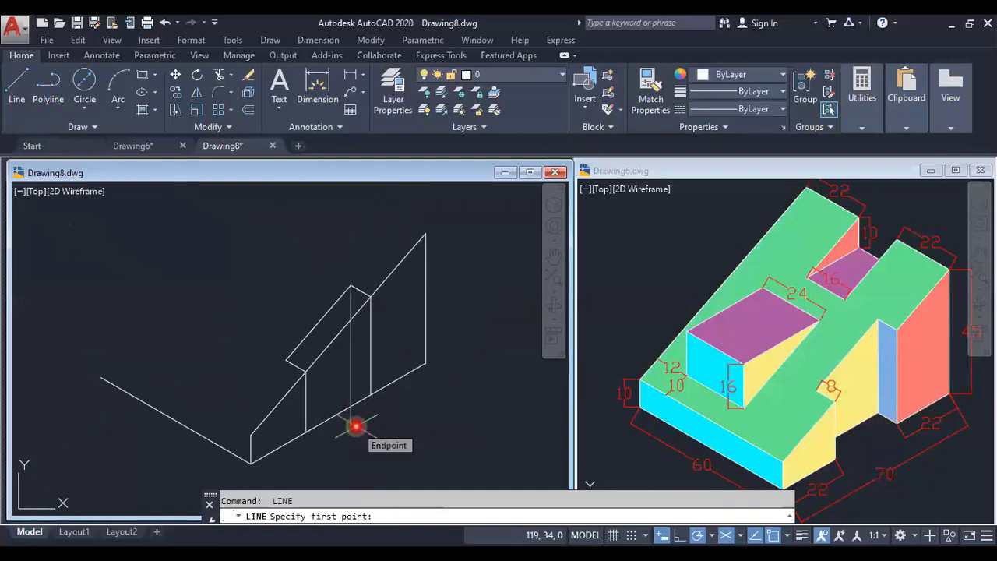
left_click(356, 426)
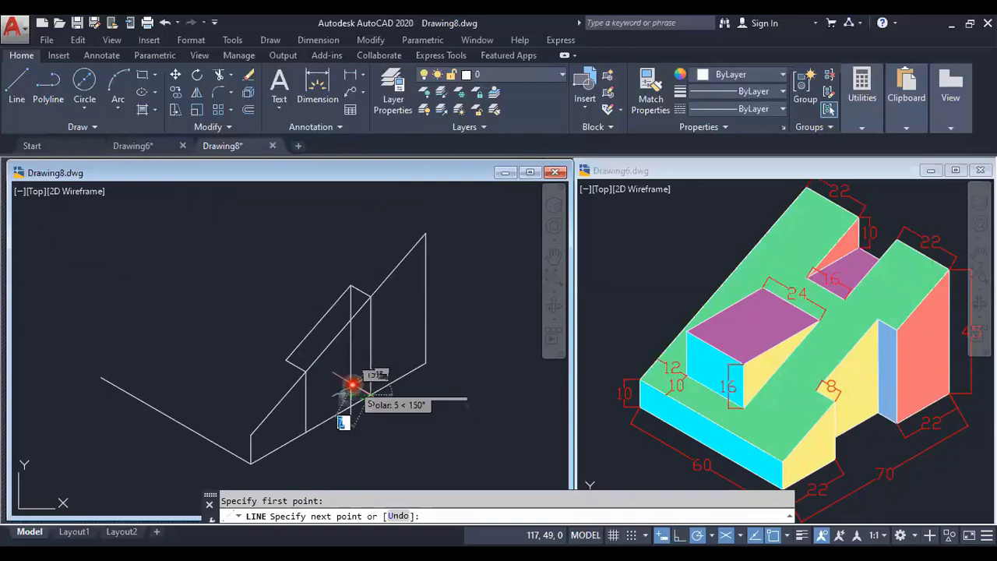
scroll(350, 385, "up", 2)
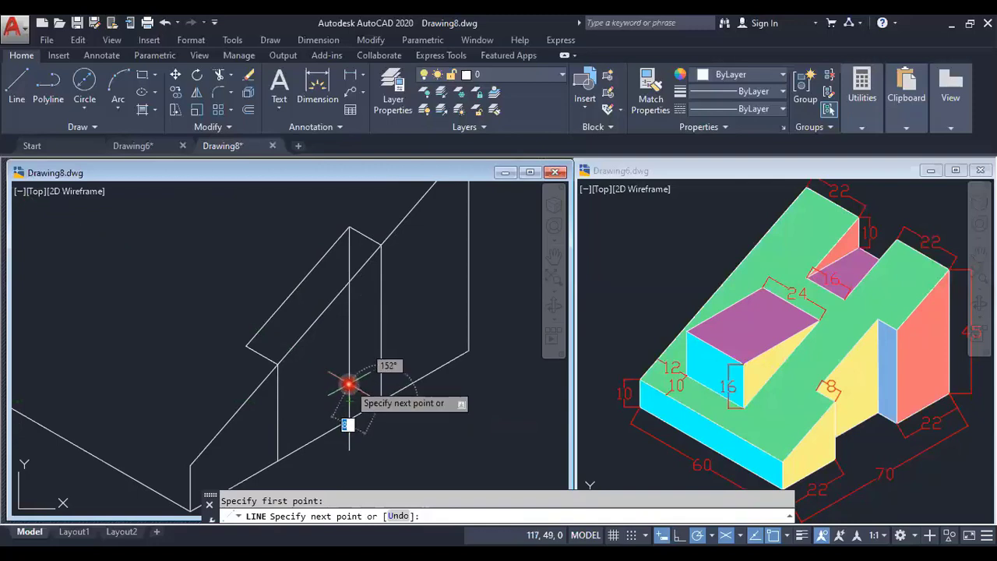
left_click(350, 384)
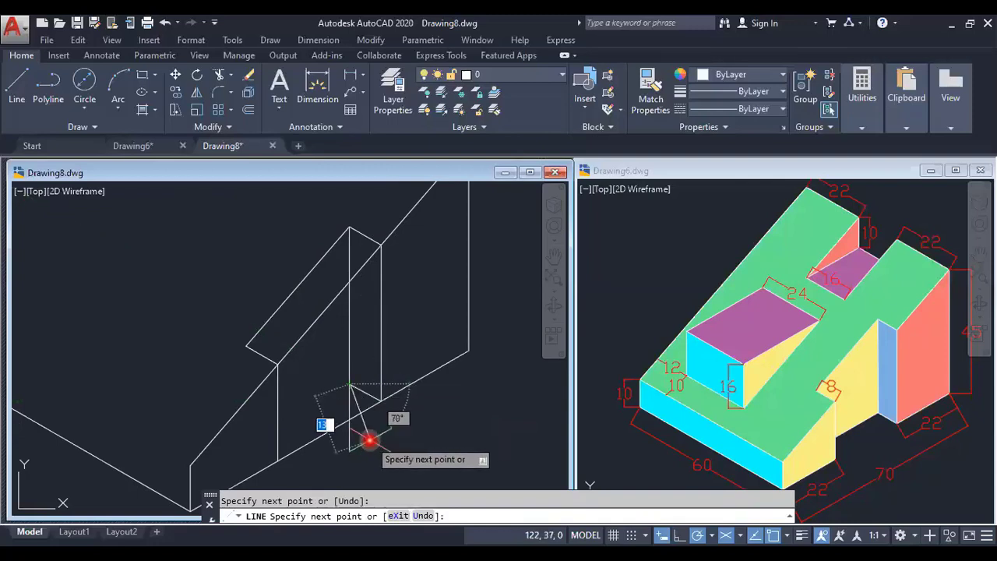
key("Return")
scroll(369, 440, "down", 2)
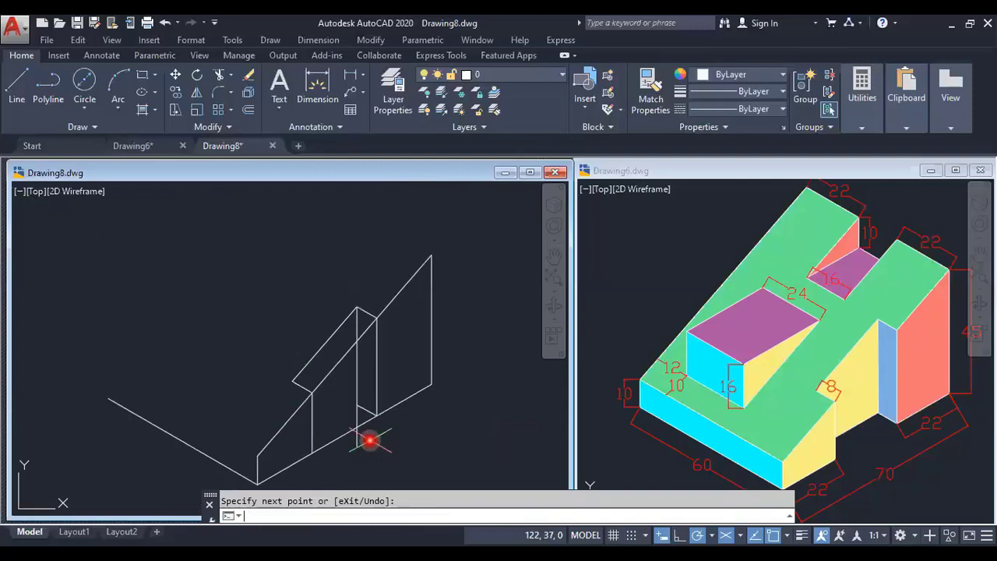
left_click(48, 86)
Step: Draw the lower step edge from the step corner, correcting a misplaced segment, and trim an overlap
left_click(17, 86)
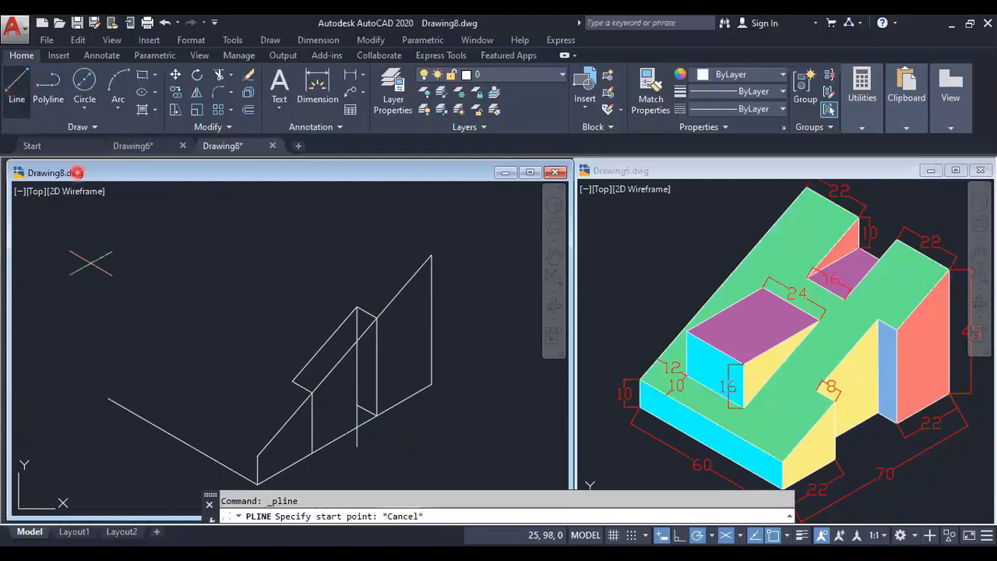
left_click(353, 406)
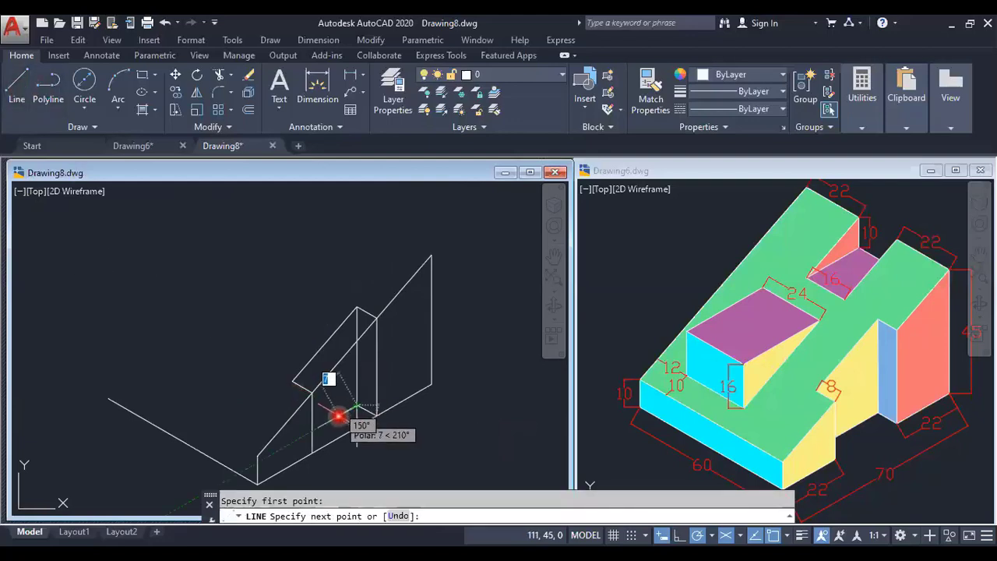
left_click(315, 427)
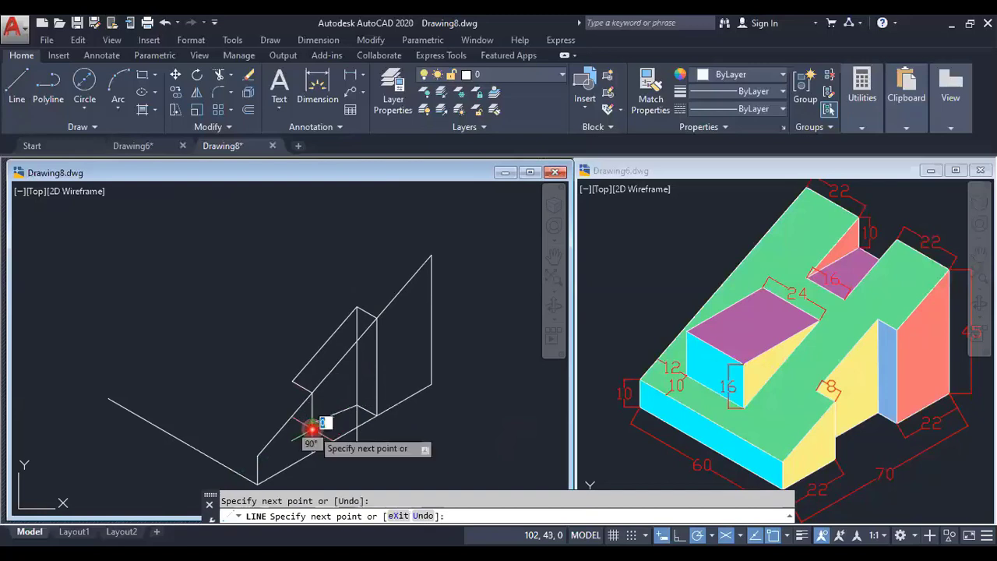
key("ctrl+z")
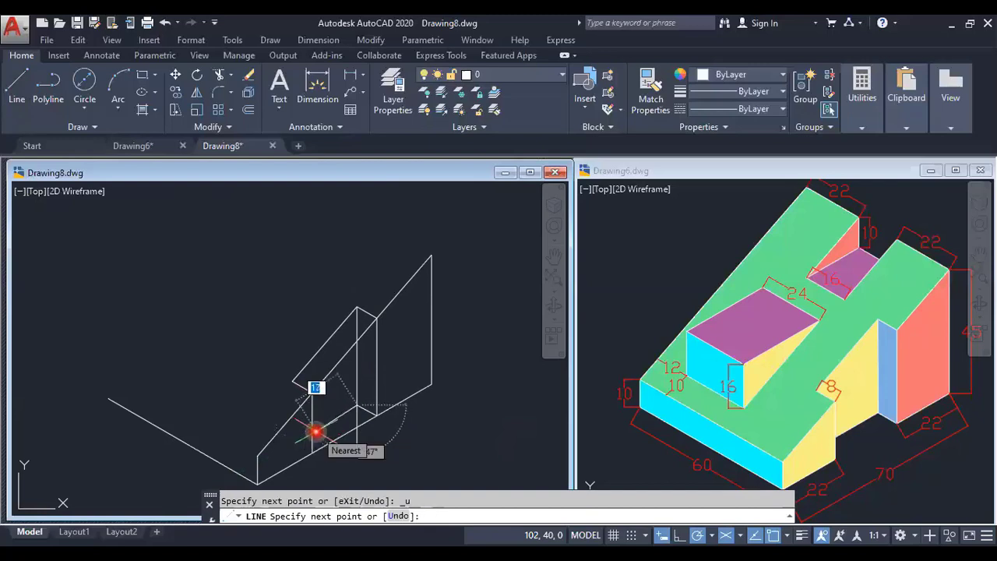
left_click(299, 437)
right_click(302, 438)
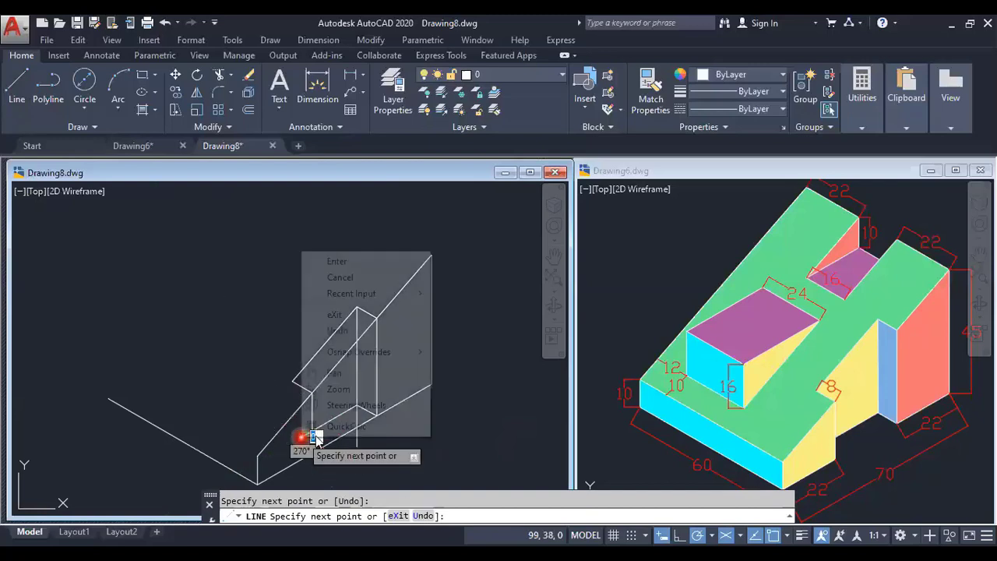
left_click(343, 262)
middle_click_drag(412, 423, 424, 402)
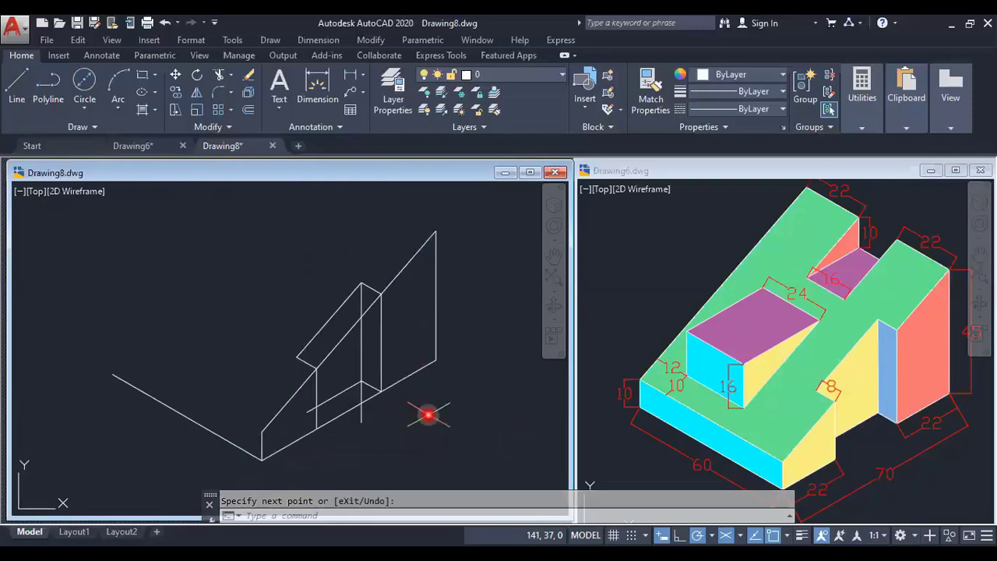
type("tr")
key("Return")
left_click(428, 414)
Step: Trim the overlapping step edges and erase the stray short vertical stub below the raised block
left_click(356, 405)
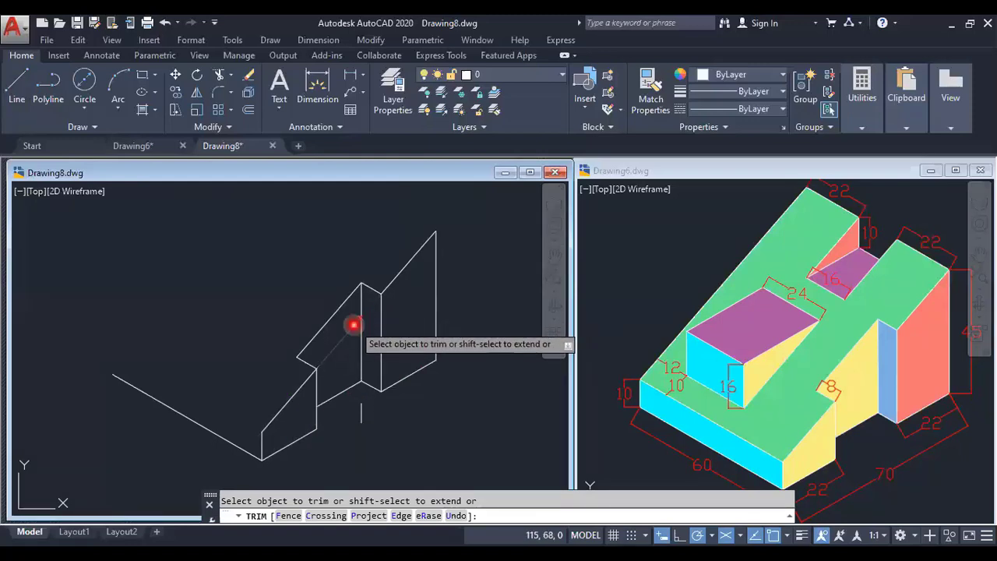
key("Escape")
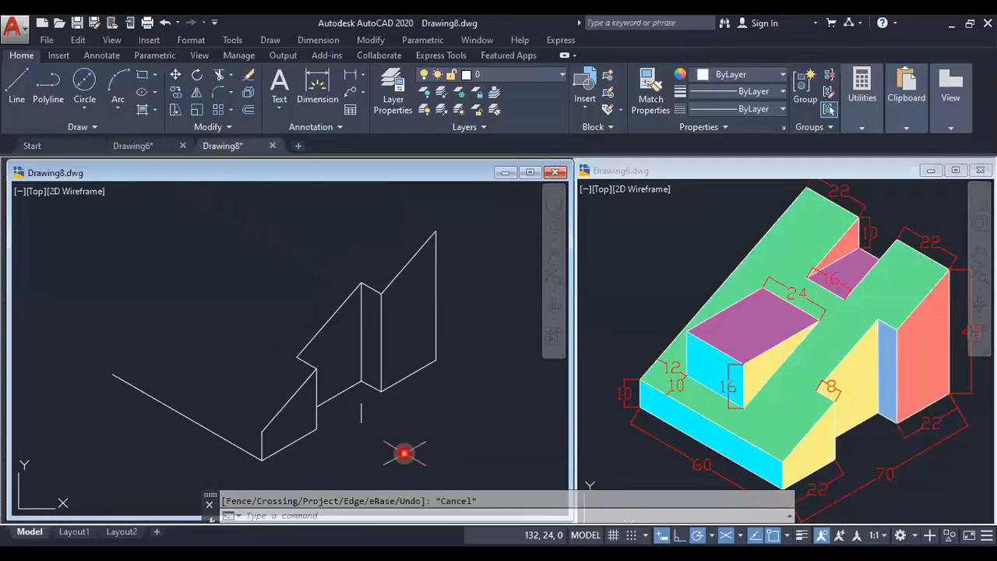
left_click_drag(379, 429, 356, 419)
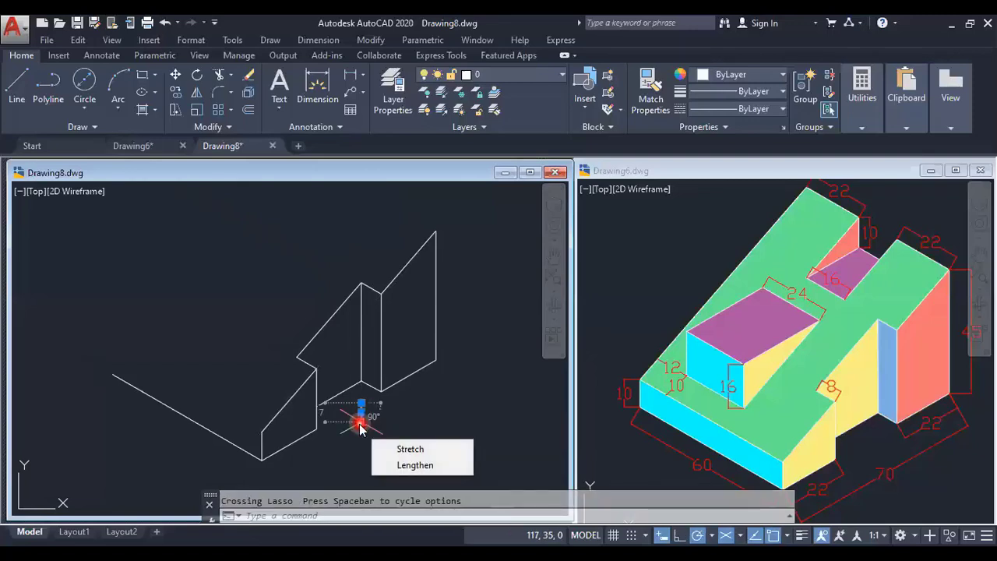
left_click(359, 424)
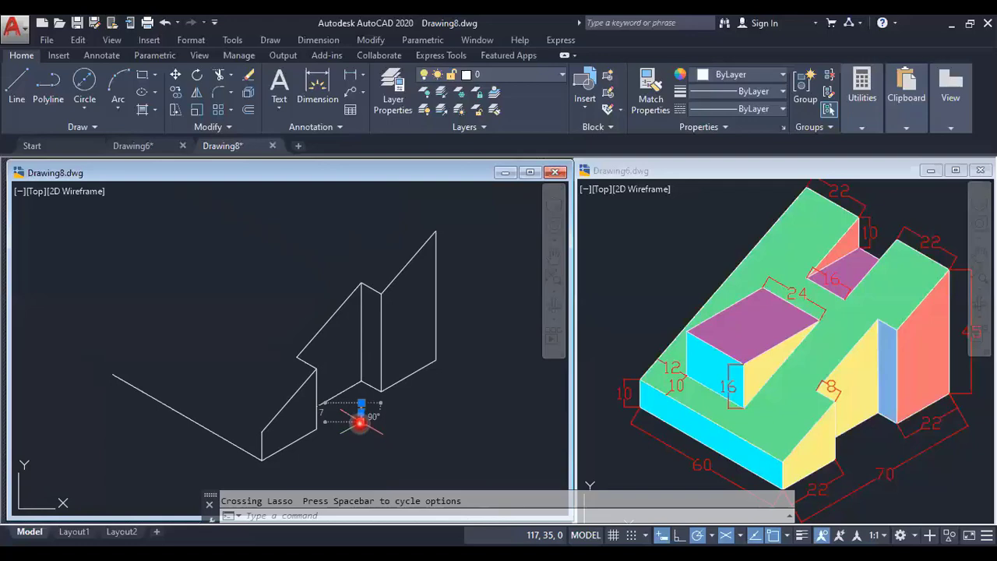
key("Delete")
middle_click_drag(358, 421, 377, 430)
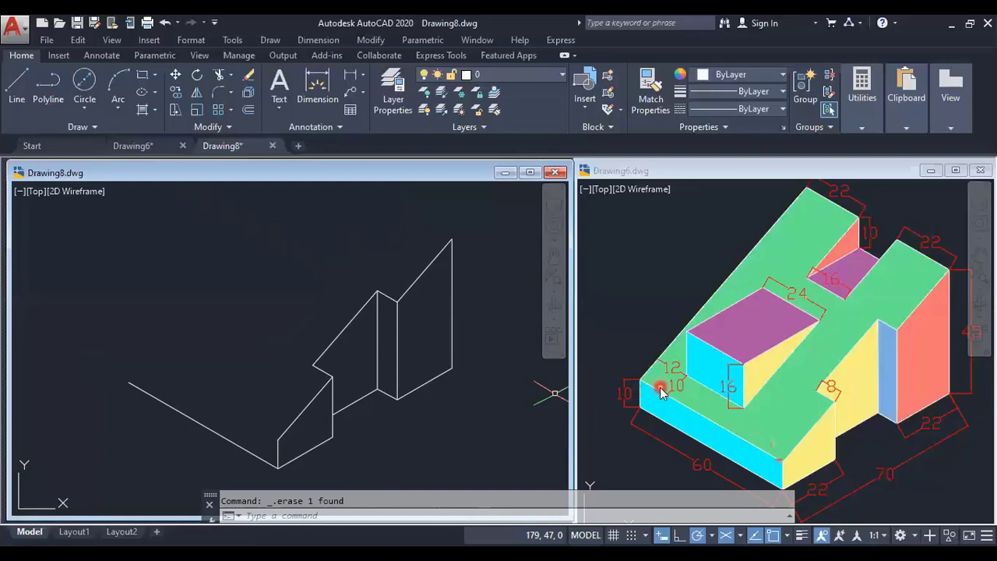
Step: Draw a 60-unit edge up-left from the lower front corner, closed by a short vertical at its end
left_click(17, 84)
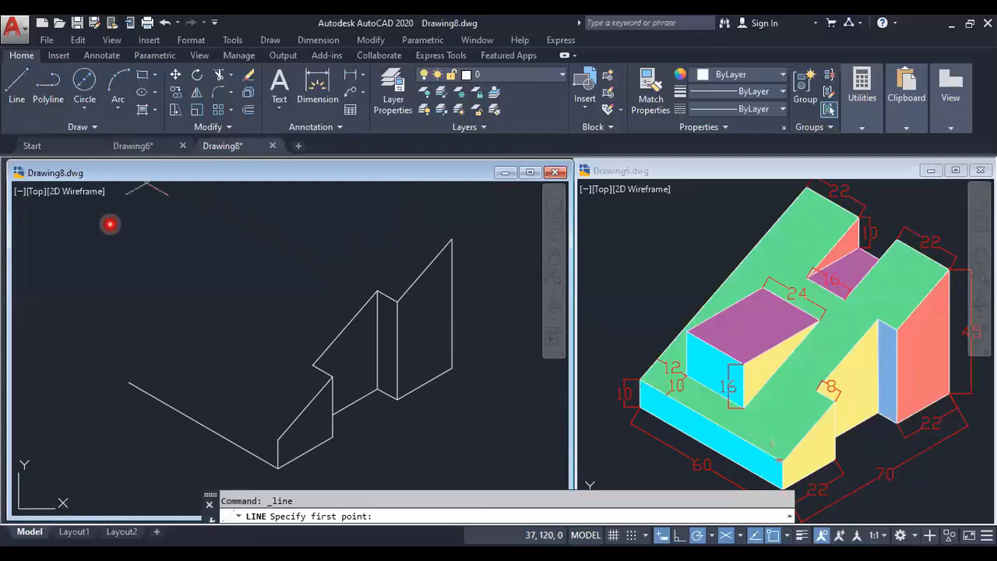
left_click(278, 439)
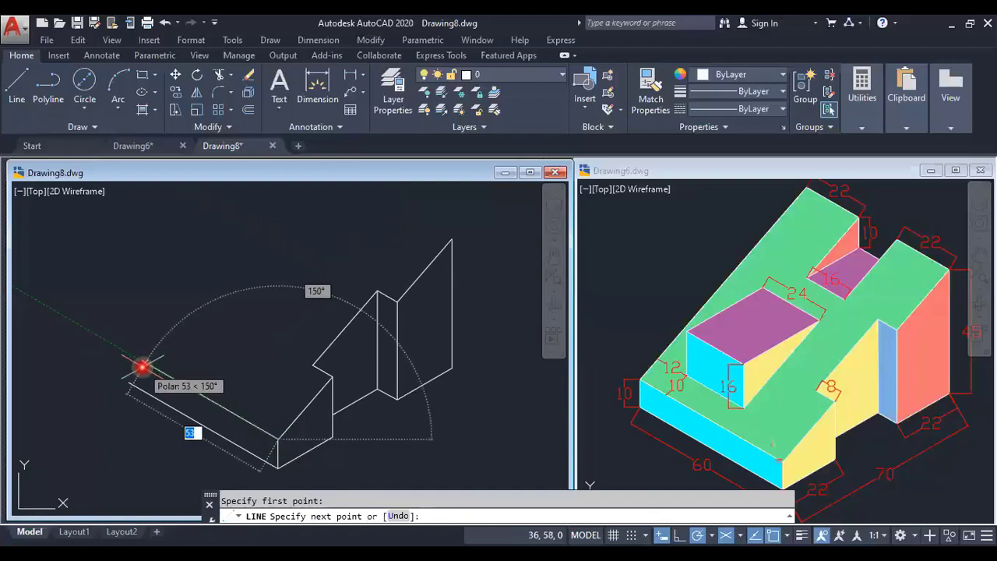
type("60")
key("Return")
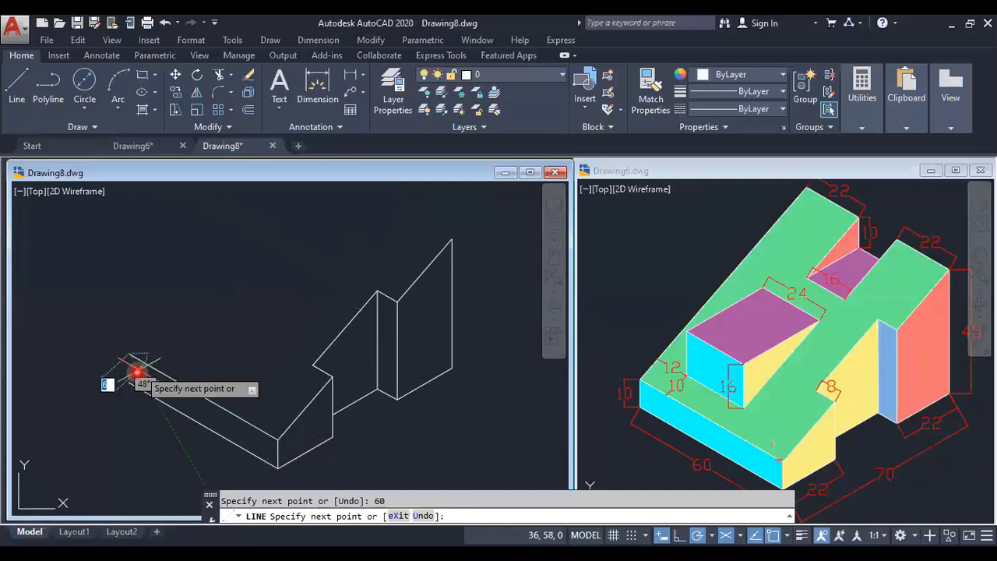
left_click(130, 383)
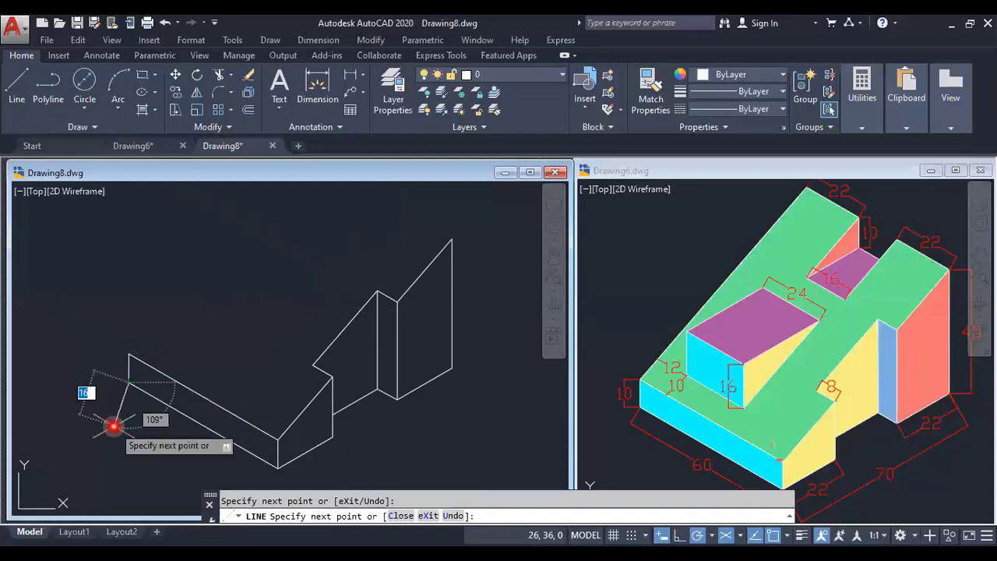
key("Escape")
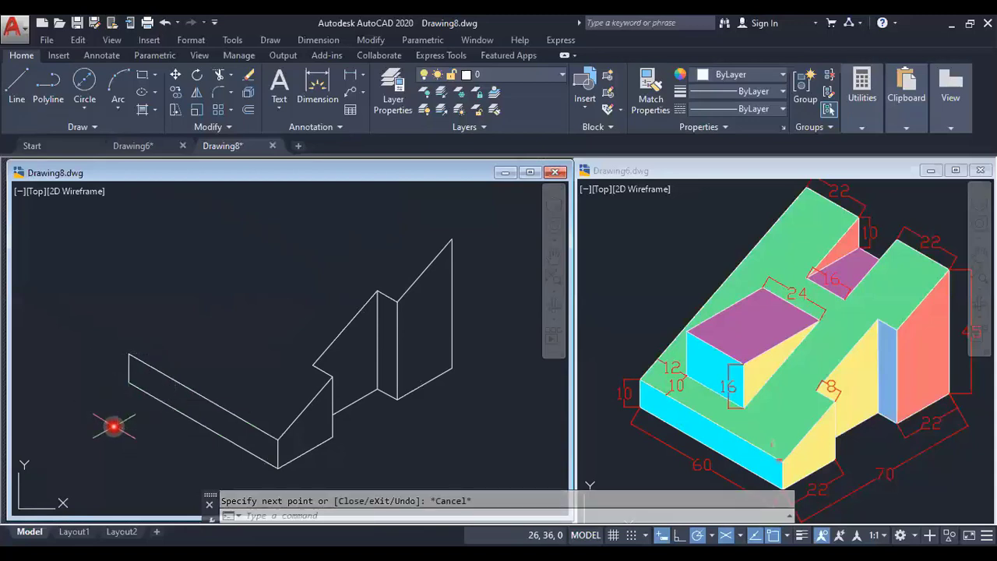
middle_click_drag(224, 336, 209, 368)
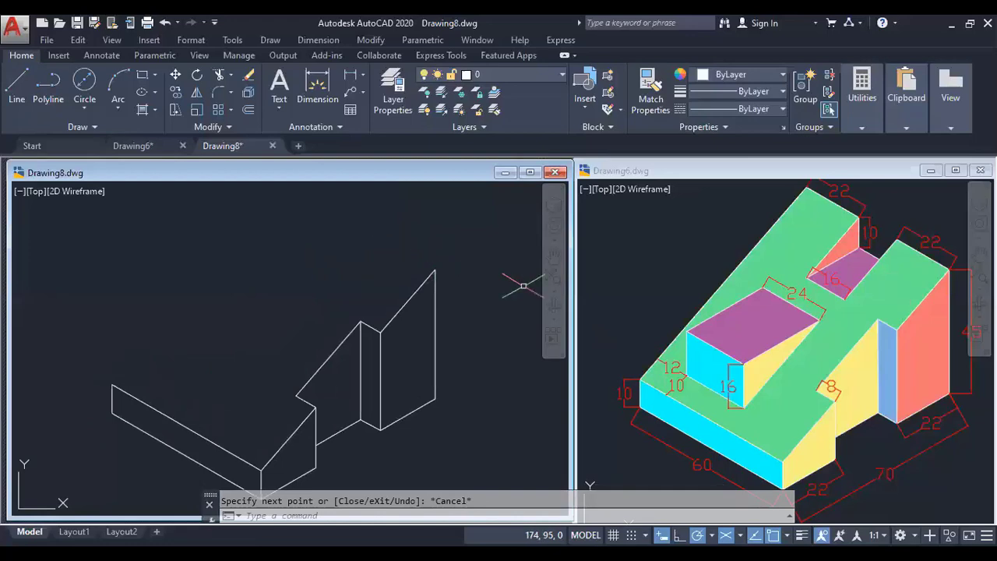
Step: Draw a 60-unit back edge at 150° from the tall face's top corner, joined to the block's left end
left_click(19, 84)
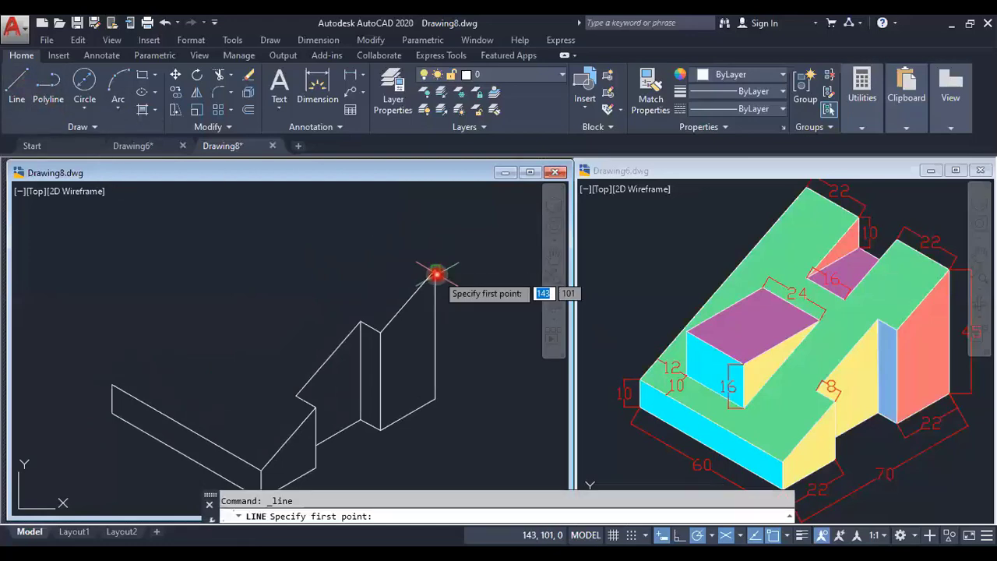
left_click(436, 271)
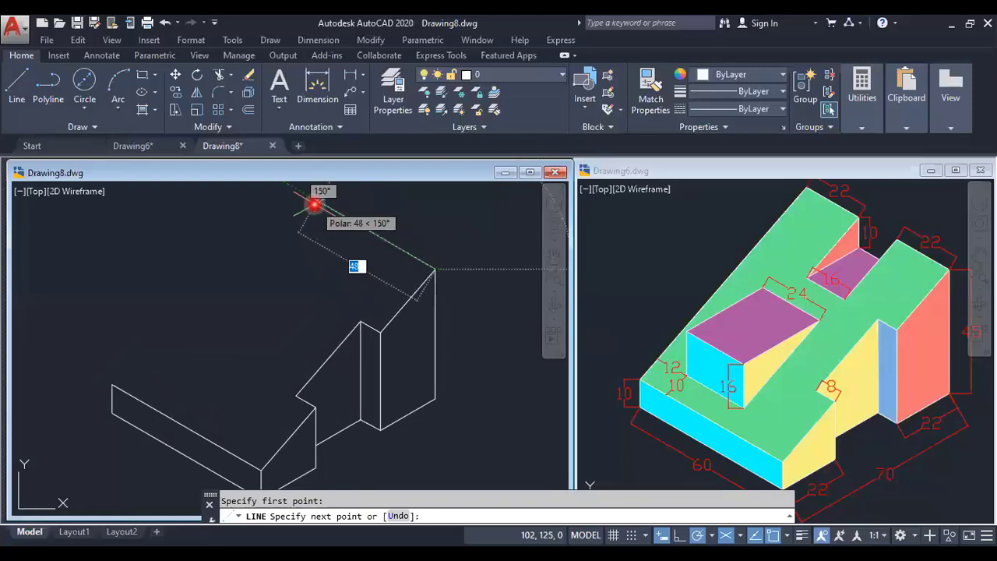
type("60")
key("Return")
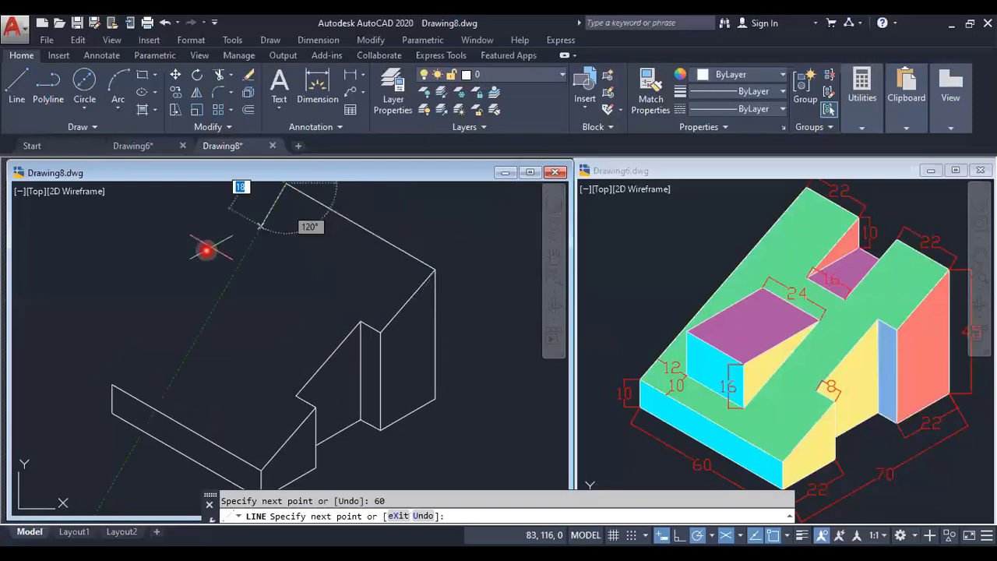
left_click(111, 382)
right_click(202, 170)
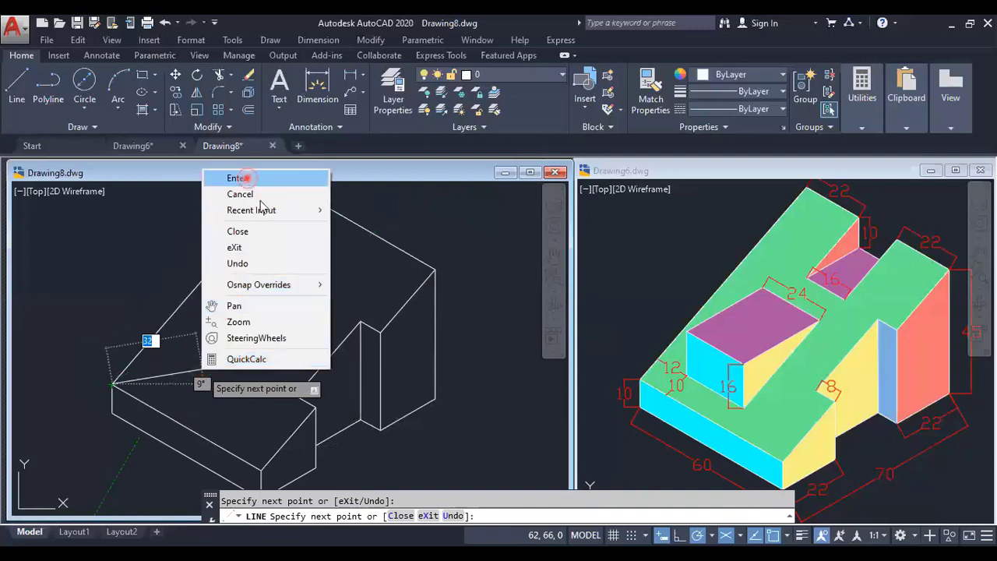
left_click(237, 178)
middle_click_drag(290, 272, 298, 280)
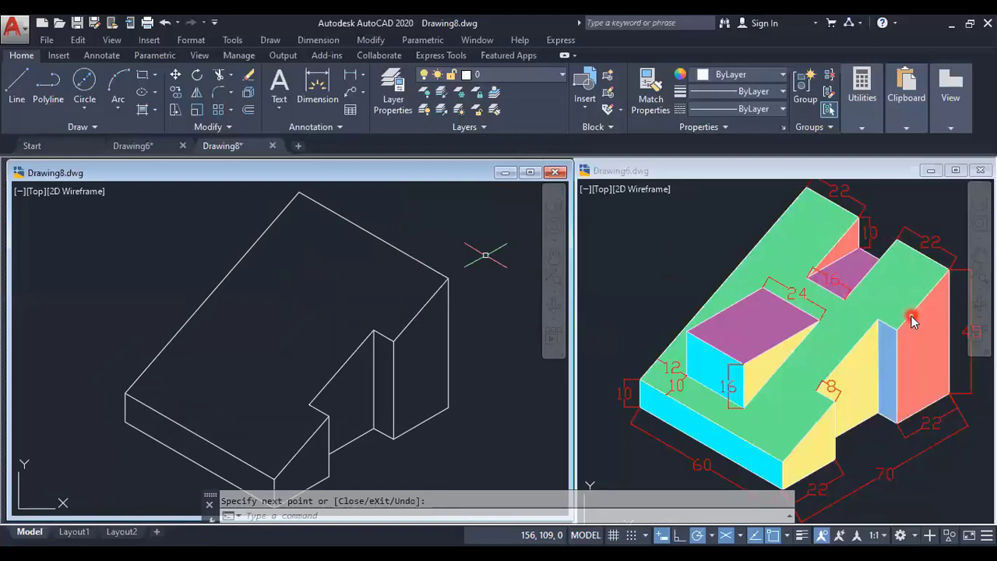
Step: Copy the slanted top-face edge 22 units along the top
left_click(176, 98)
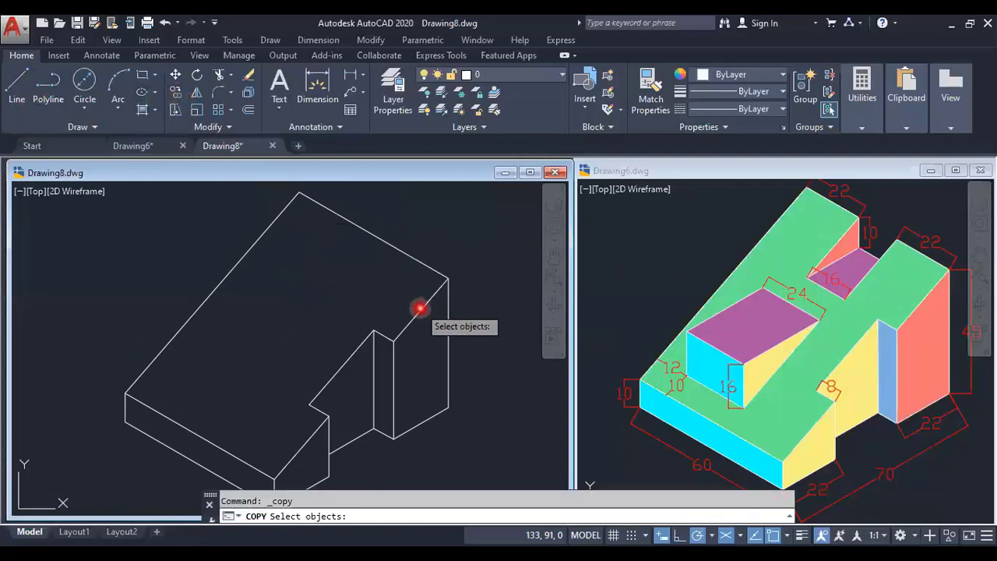
left_click(420, 310)
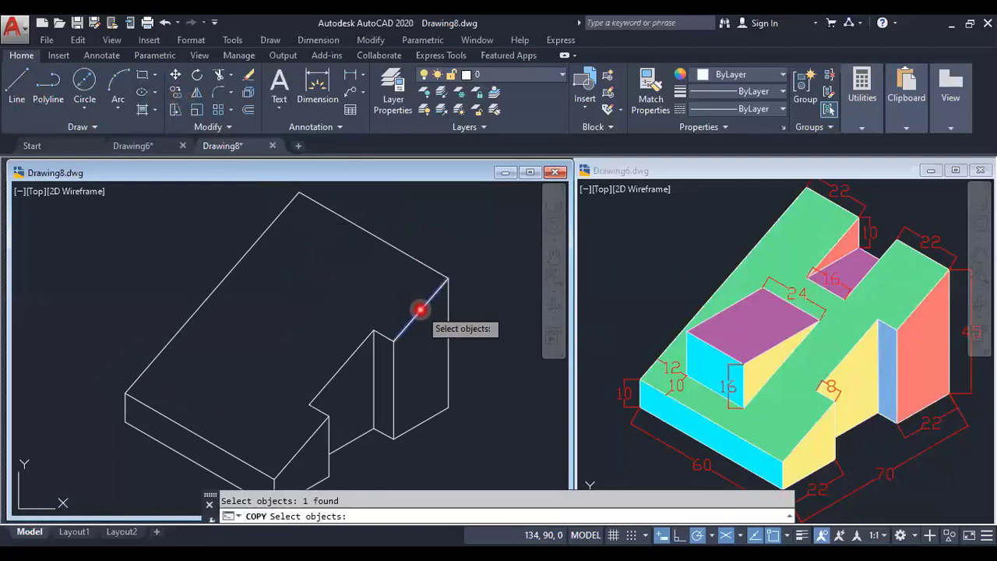
key("Return")
left_click(447, 279)
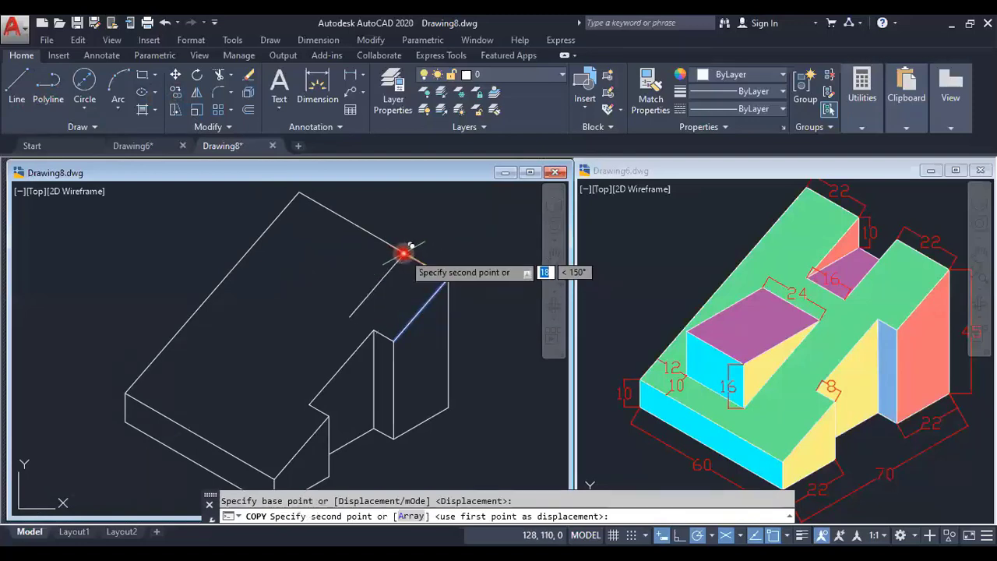
type("22")
key("Return")
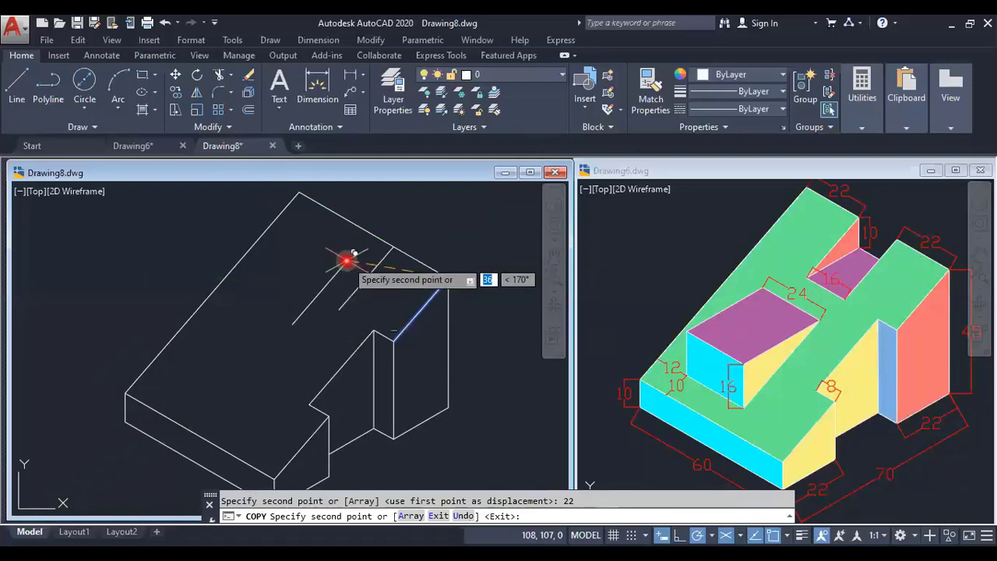
key("Escape")
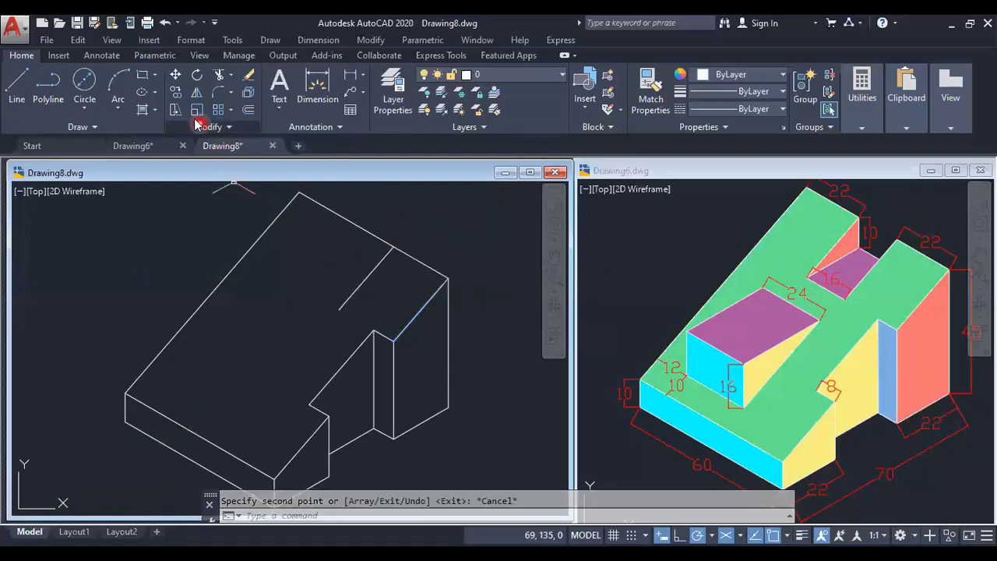
Step: Copy the short diagonal slot edge 16 units to make the parallel slot edge
left_click(178, 93)
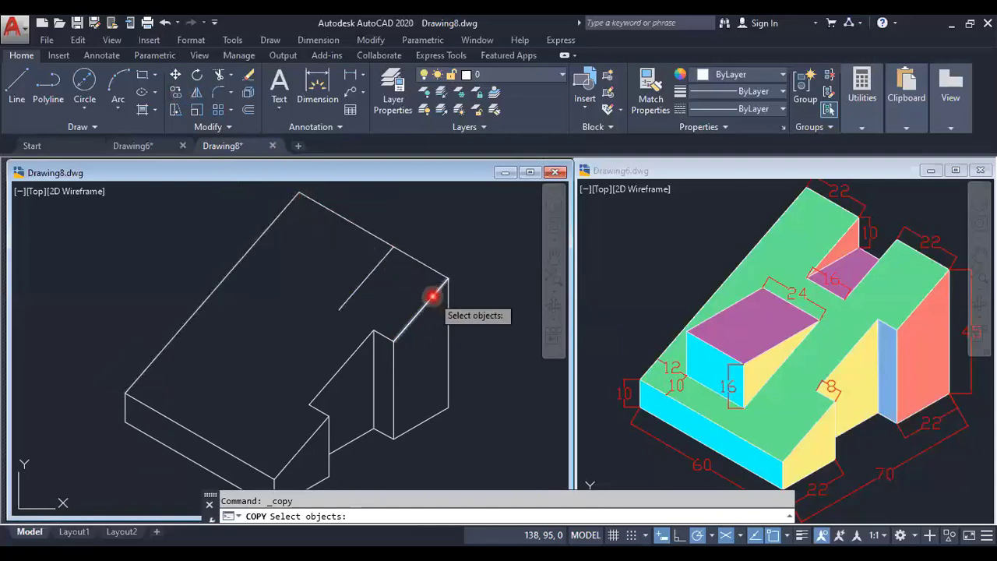
left_click(381, 262)
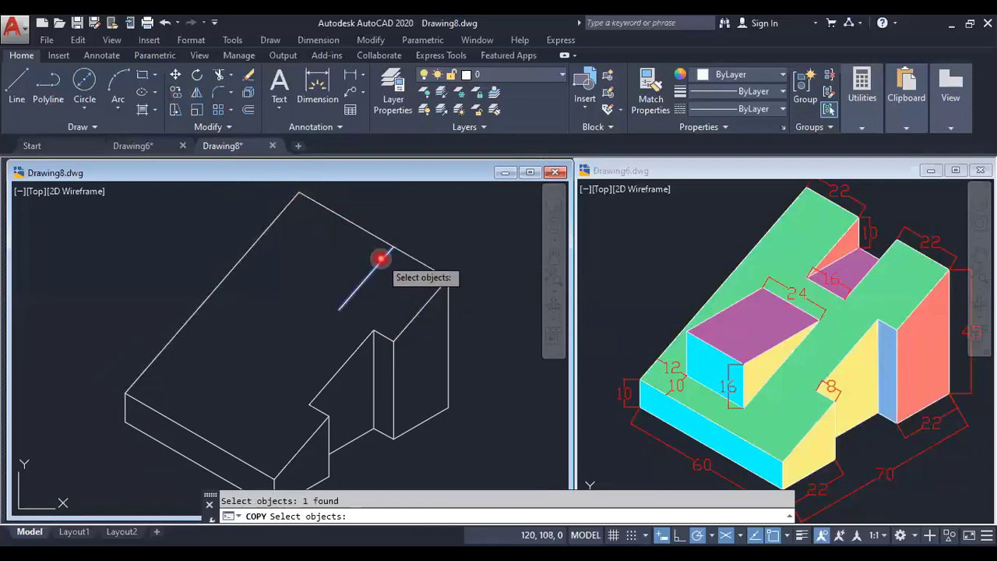
key("Return")
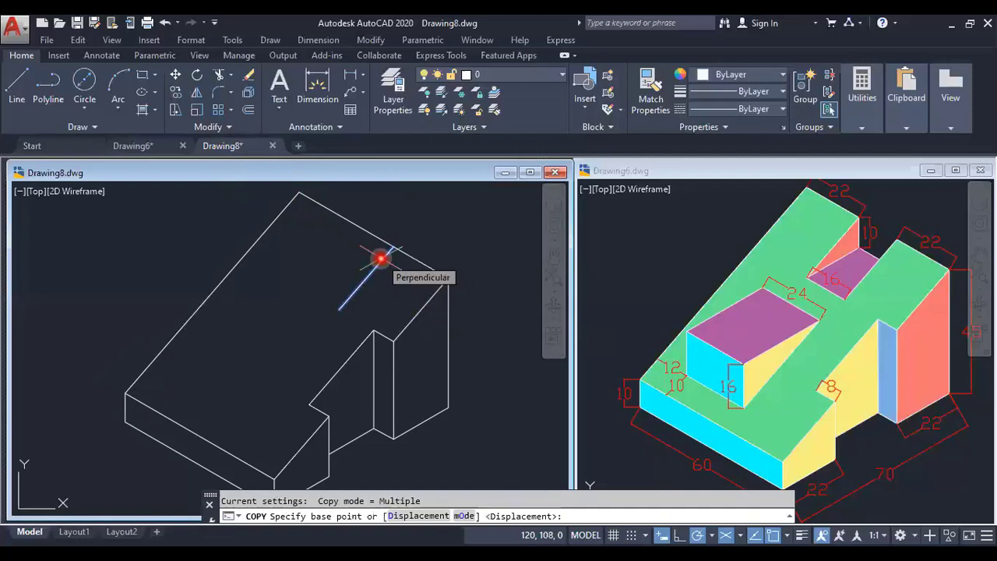
left_click(390, 252)
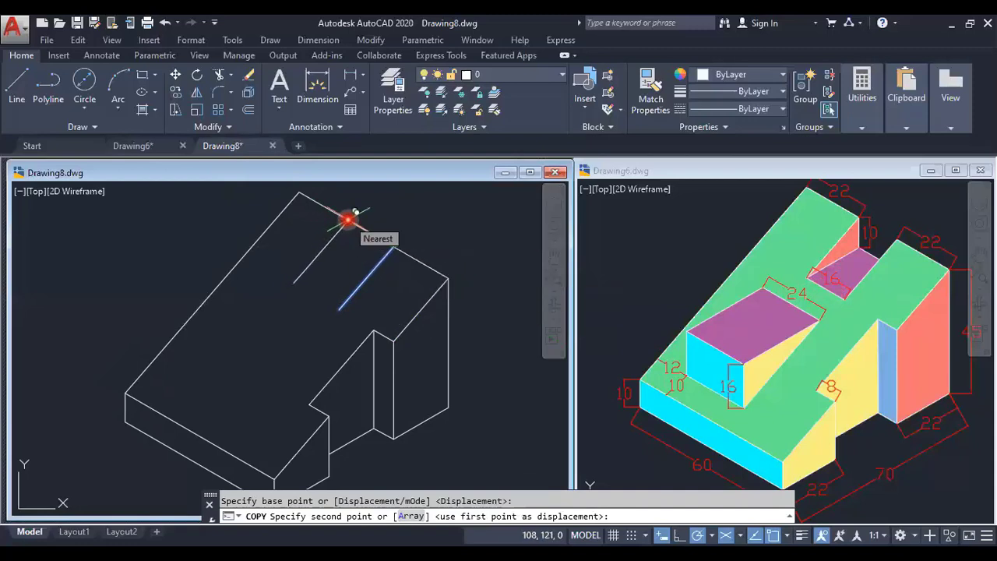
left_click(349, 220)
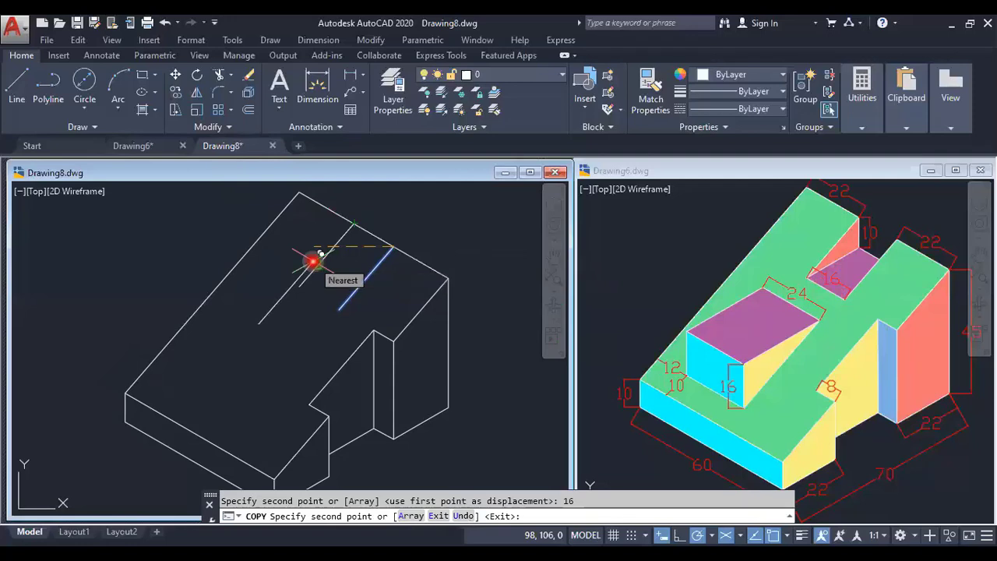
key("Escape")
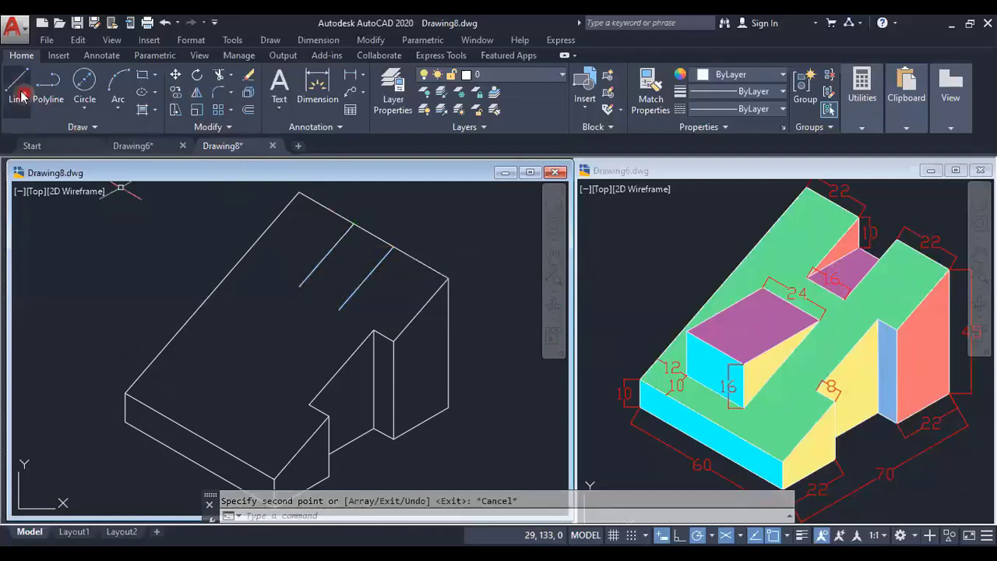
Step: Draw the closing line across the slot end
left_click(17, 82)
left_click(312, 290)
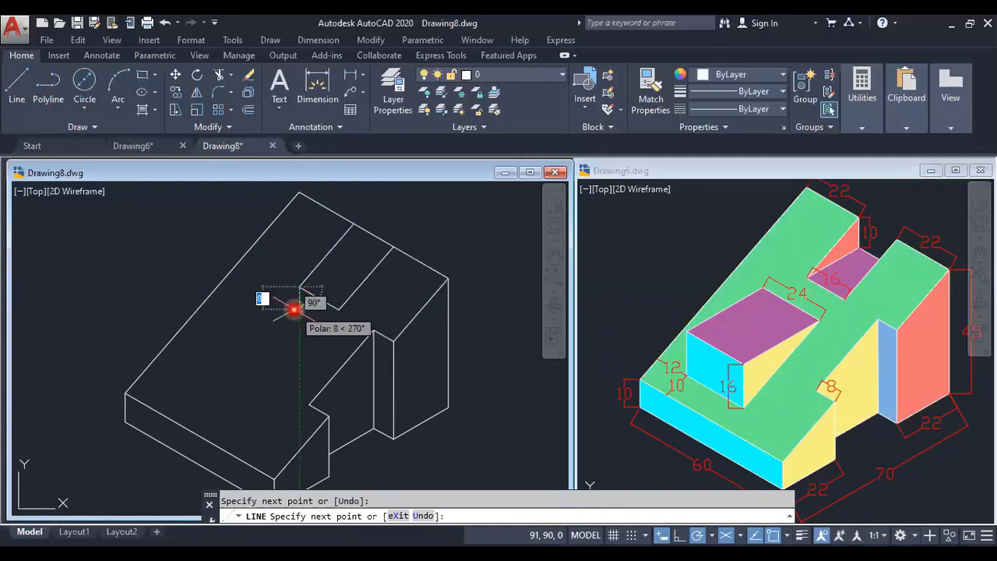
key("Return")
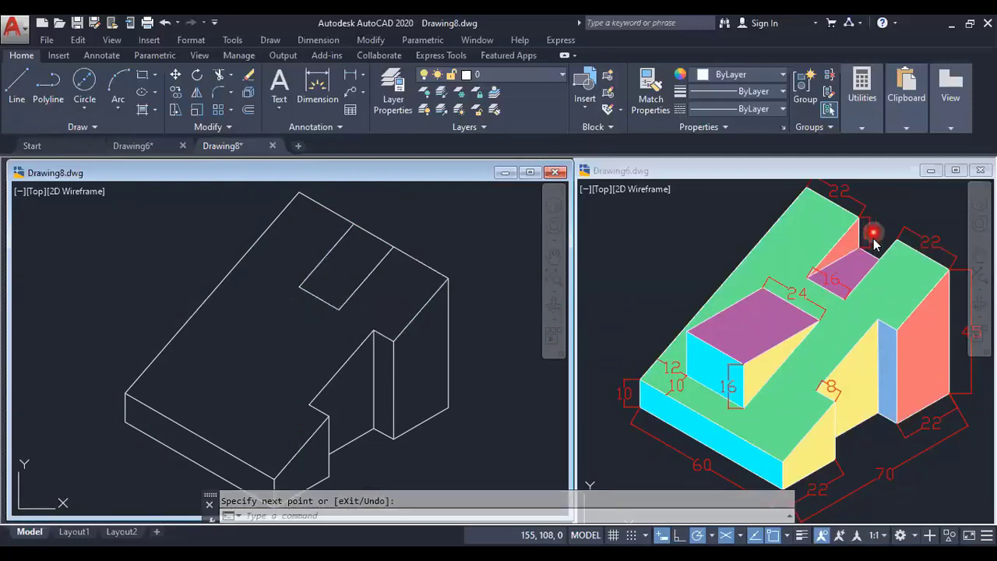
Step: Draw the 10-unit slot wall down from the corner and the slot floor edge
left_click(16, 86)
left_click(354, 225)
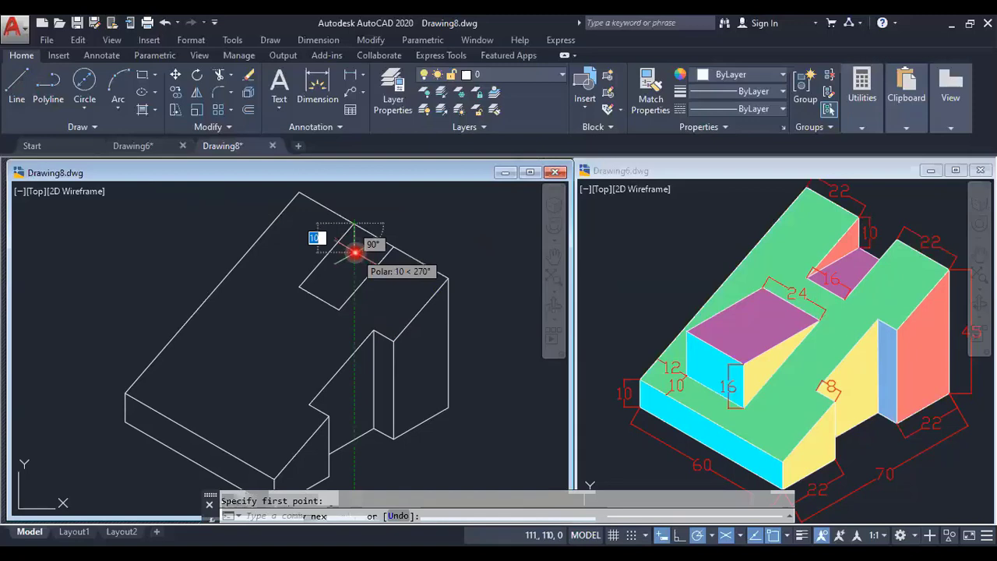
type("10")
key("Return")
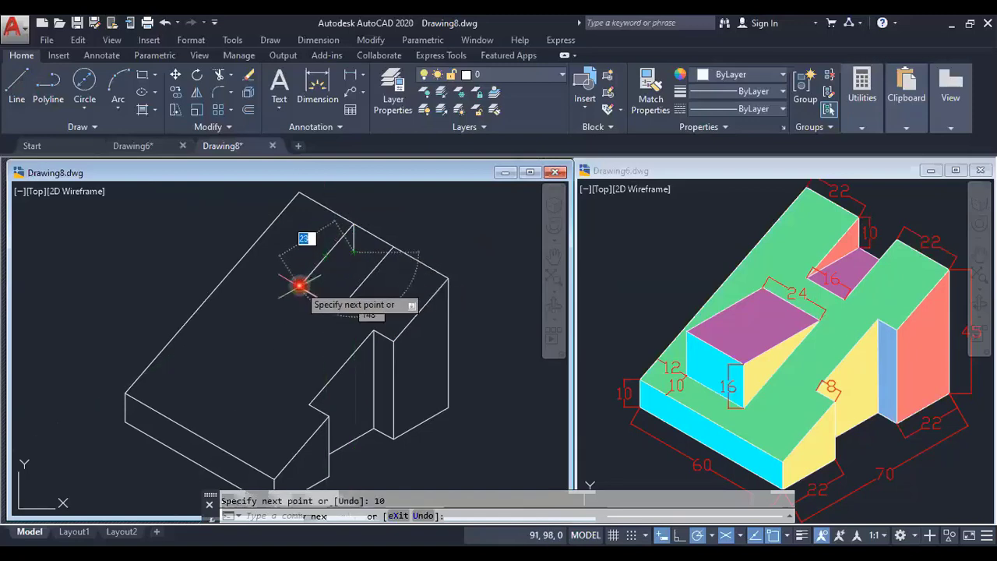
scroll(299, 286, "up", 4)
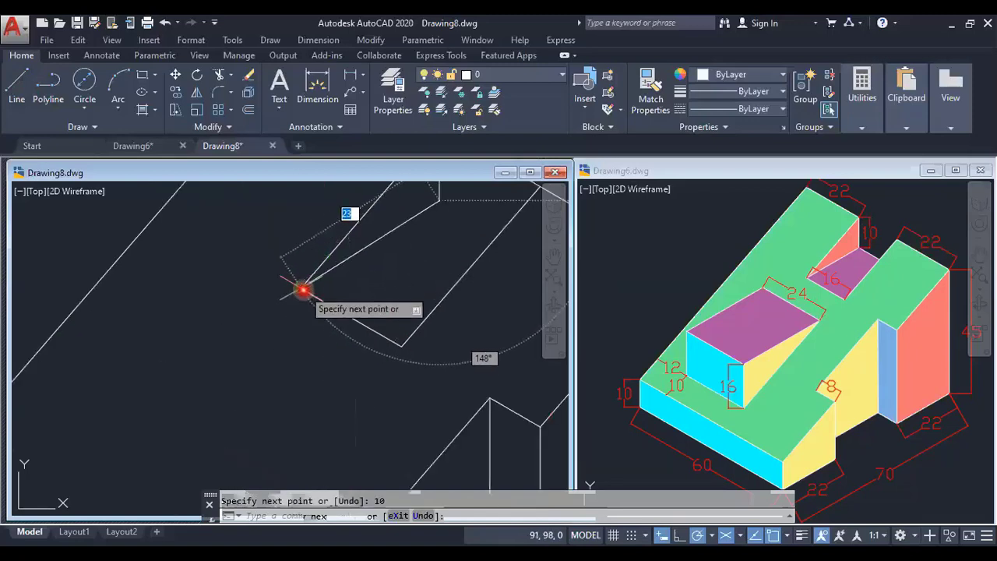
left_click(302, 288)
scroll(324, 321, "down", 2)
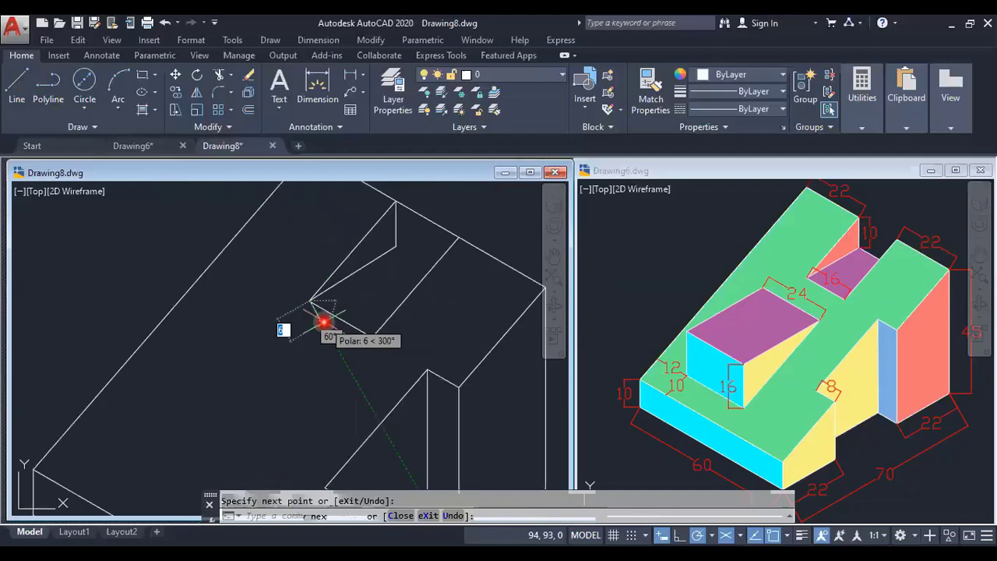
key("Return")
scroll(324, 321, "down", 2)
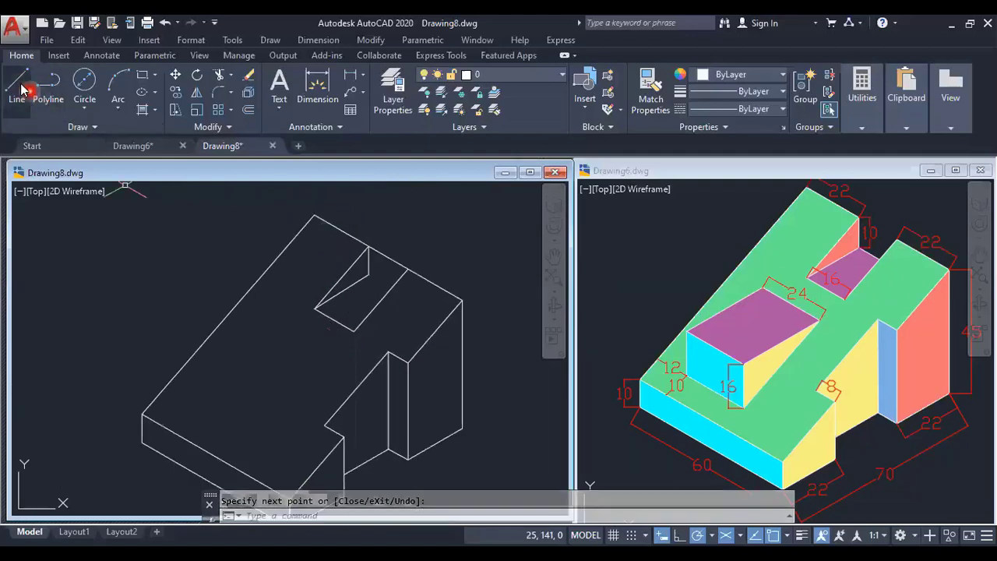
Step: Draw the slot's inner edge from its far corner
left_click(17, 84)
left_click(370, 278)
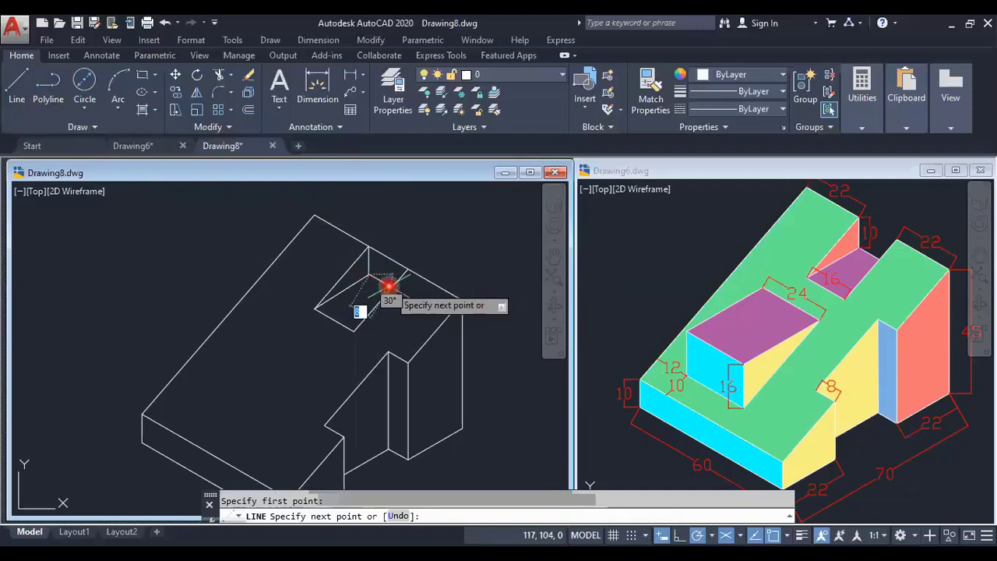
left_click(407, 297)
key("Escape")
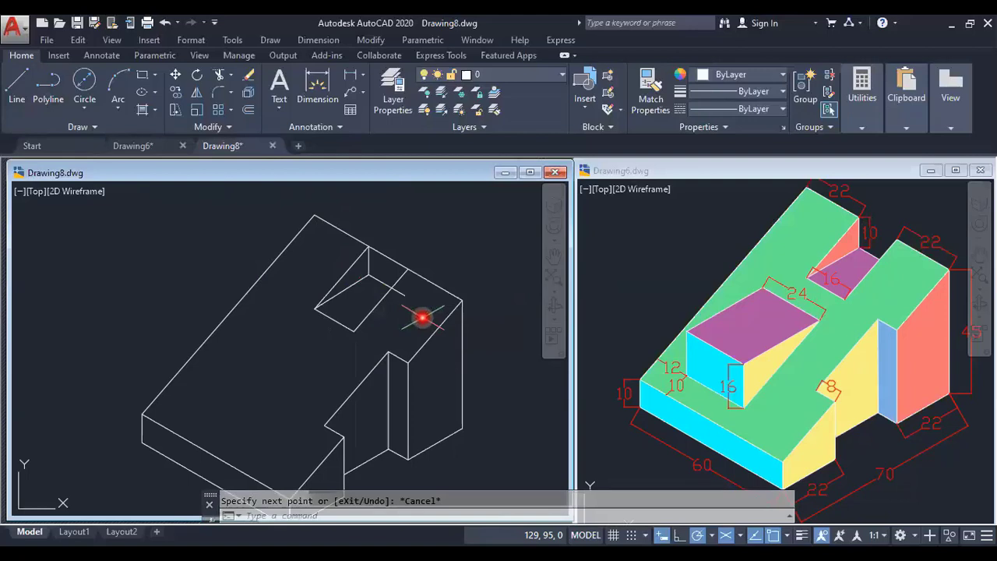
Step: Trim the leftover line ends around the slot with TR
type("tr")
key("Return")
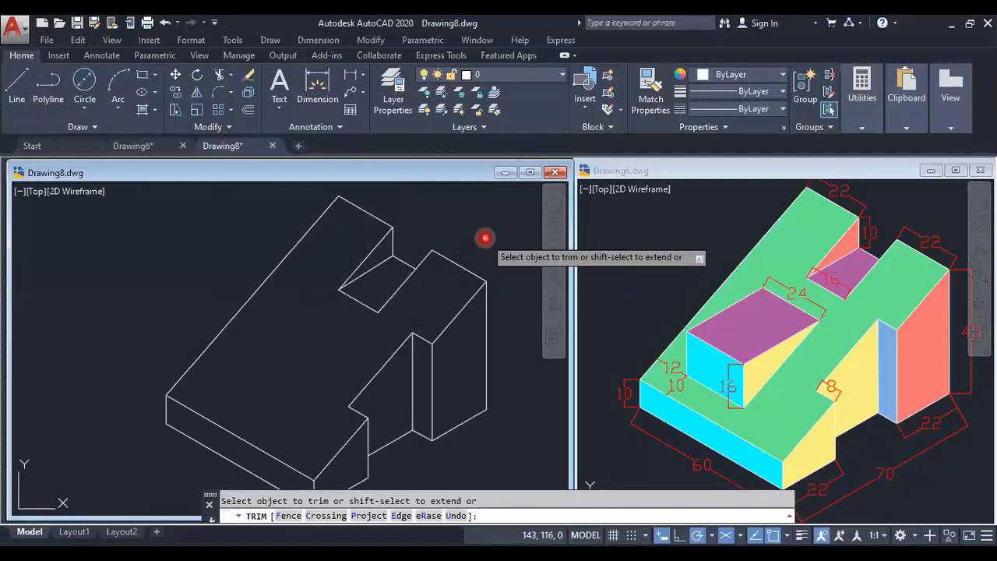
middle_click_drag(456, 245, 483, 239)
key("Escape")
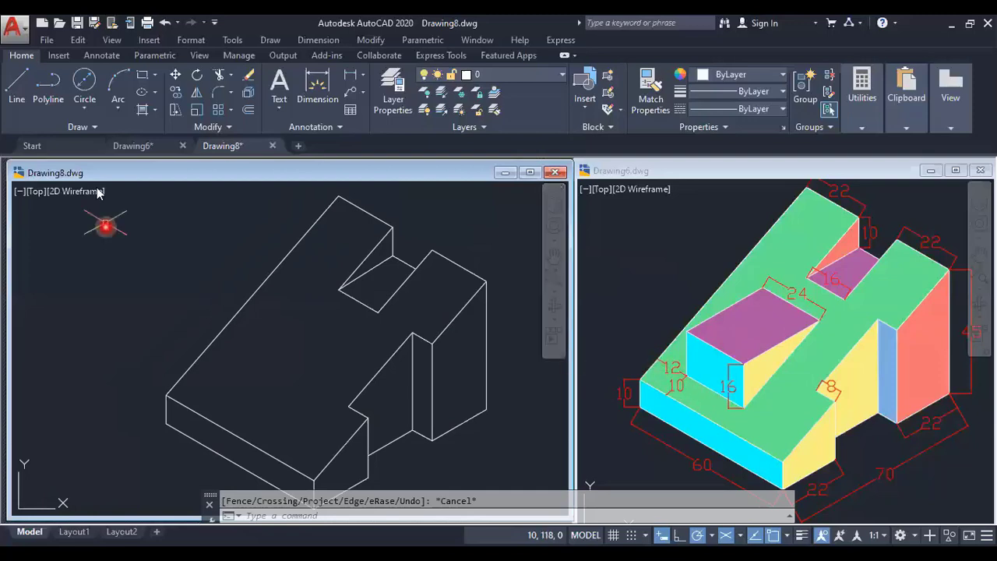
Step: From the block's lower left corner, draw a 10-unit edge along the step and a 16-unit vertical edge
left_click(17, 84)
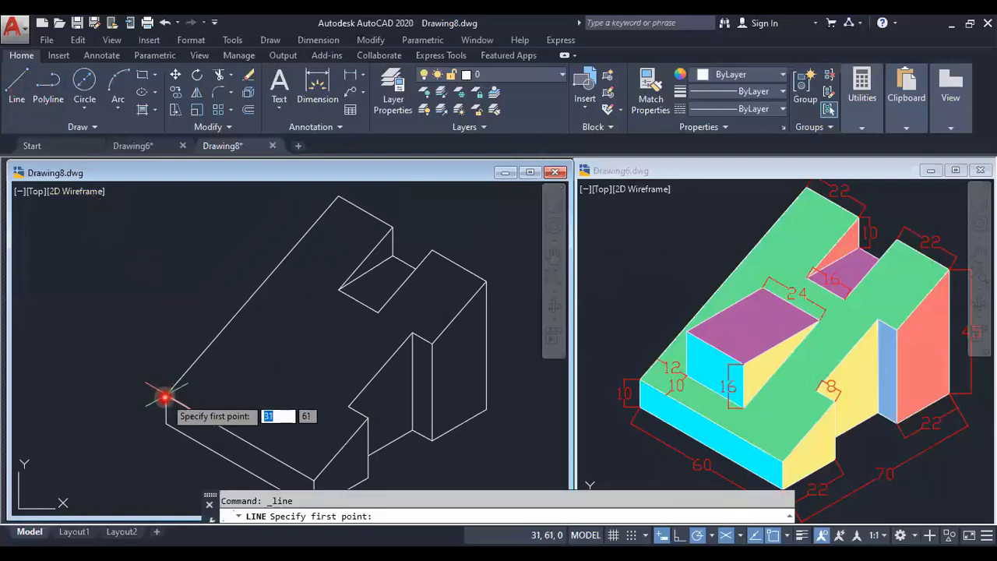
scroll(168, 409, "up", 4)
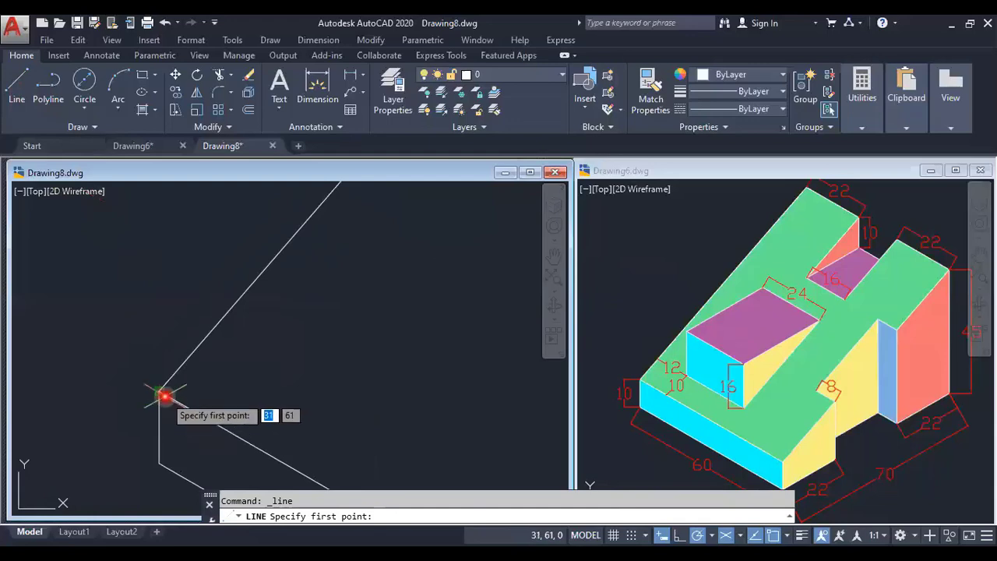
left_click(159, 391)
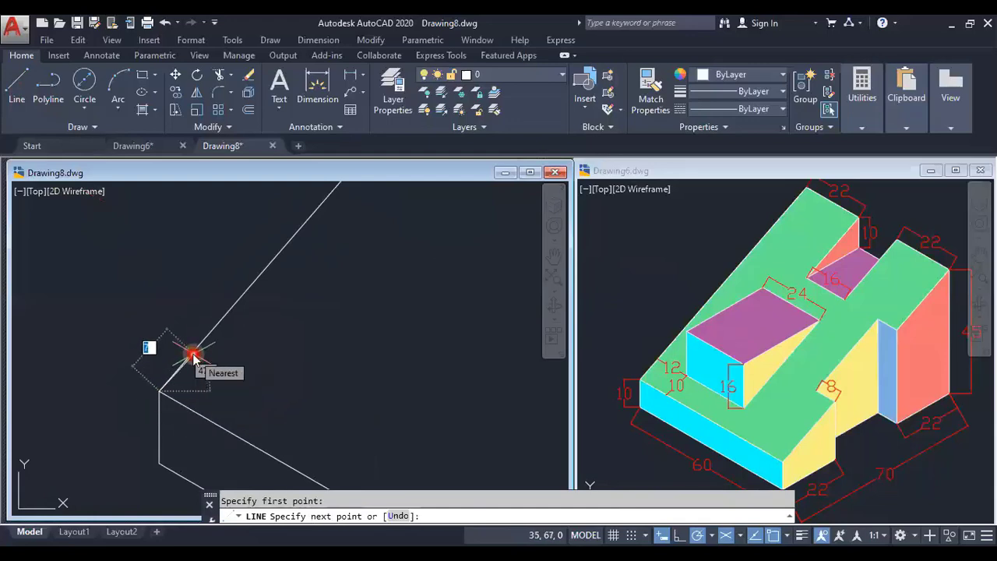
type("10")
key("Return")
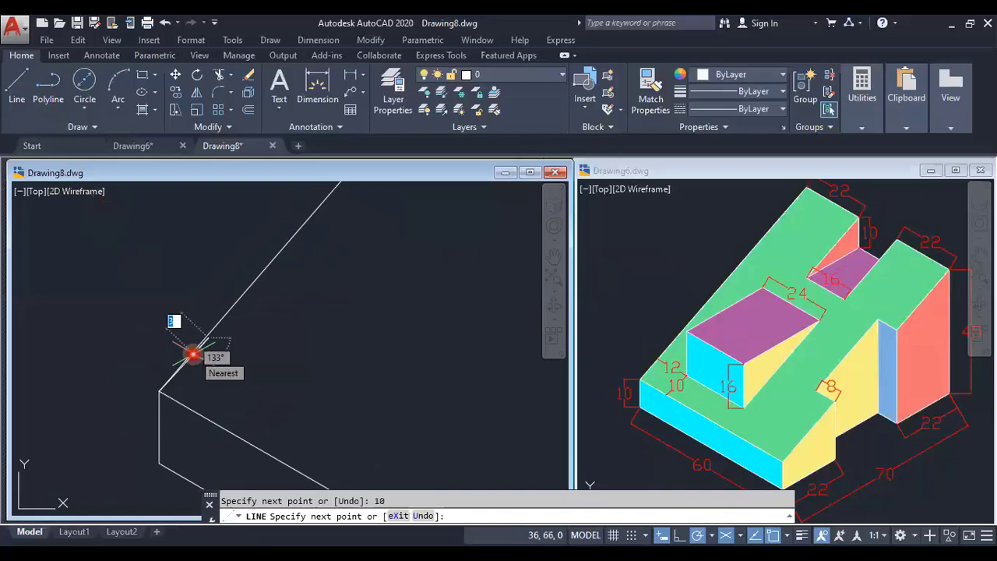
key("ctrl+z")
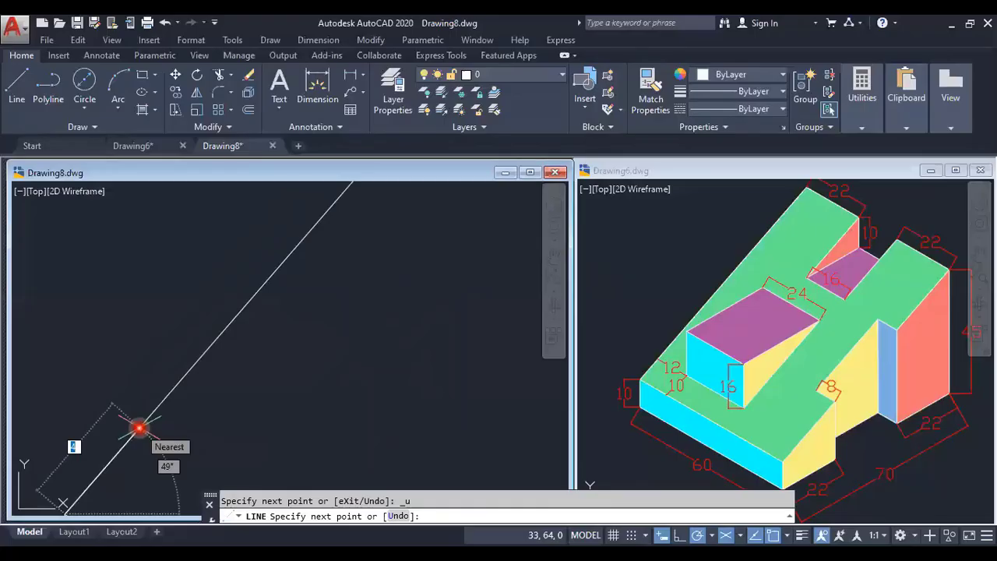
type("10")
key("Return")
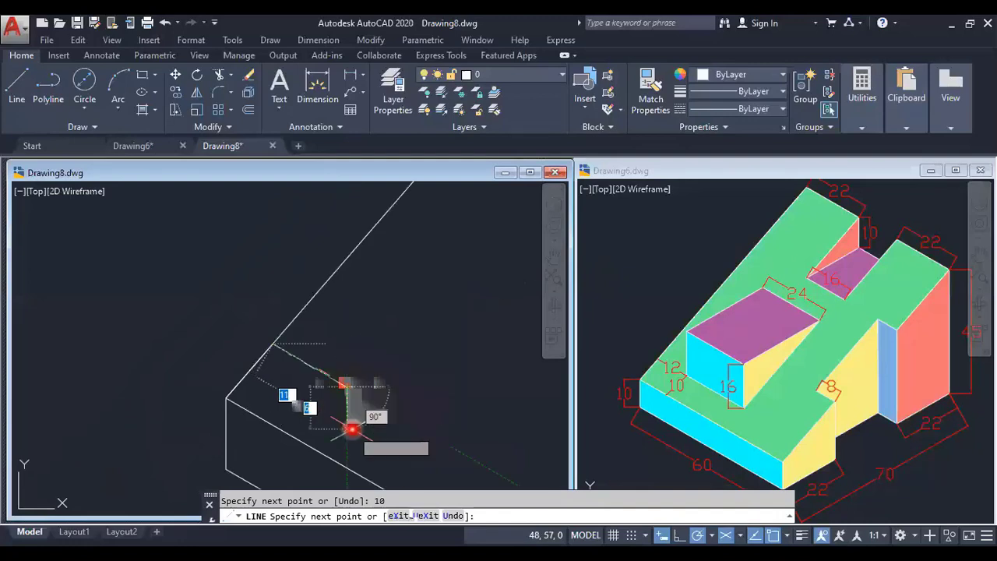
middle_click_drag(340, 390, 291, 390)
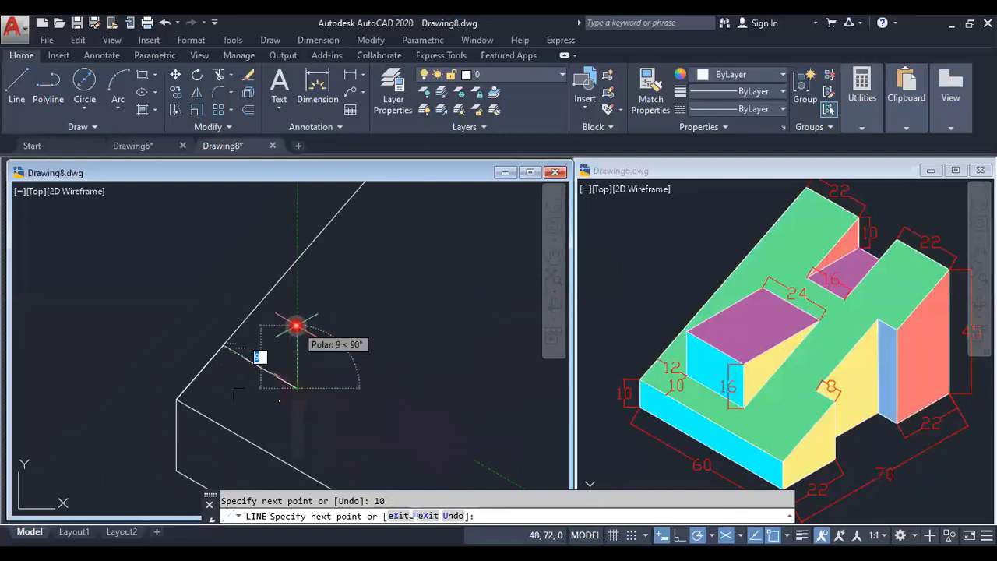
type("16")
key("Return")
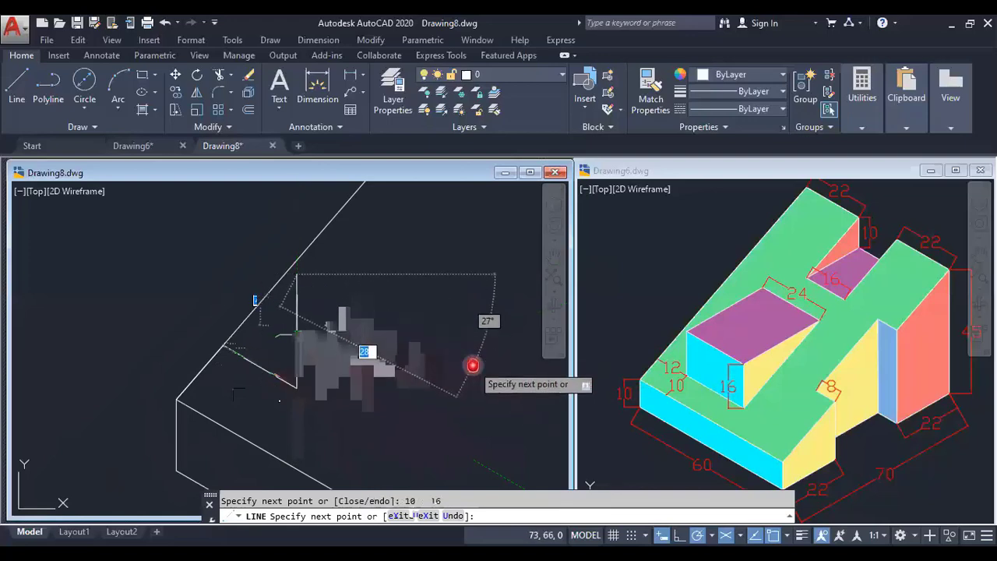
Step: Draw the 24-unit top edge, close the face outline, and erase the stray short lines
scroll(440, 355, "down", 2)
scroll(409, 347, "down", 1)
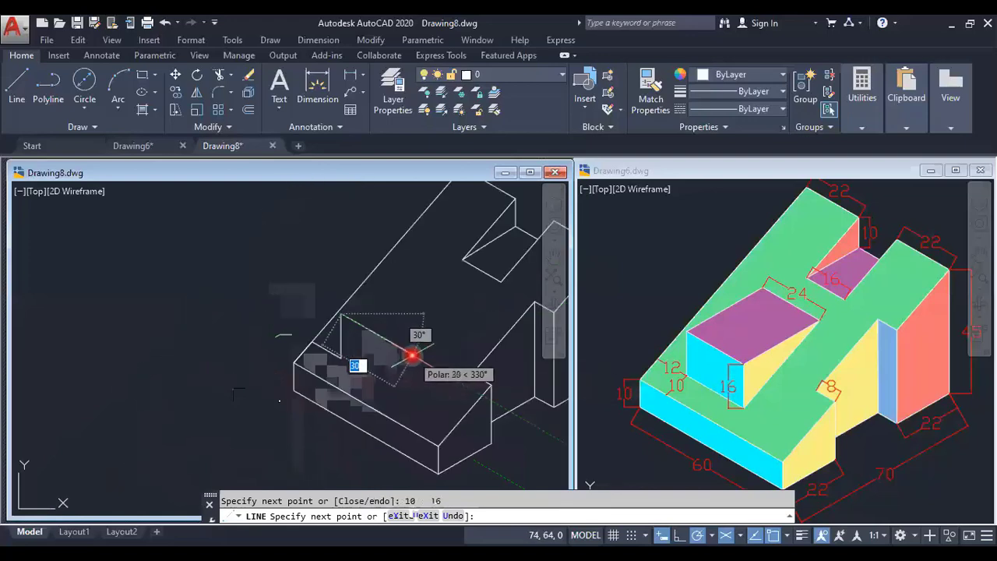
type("24")
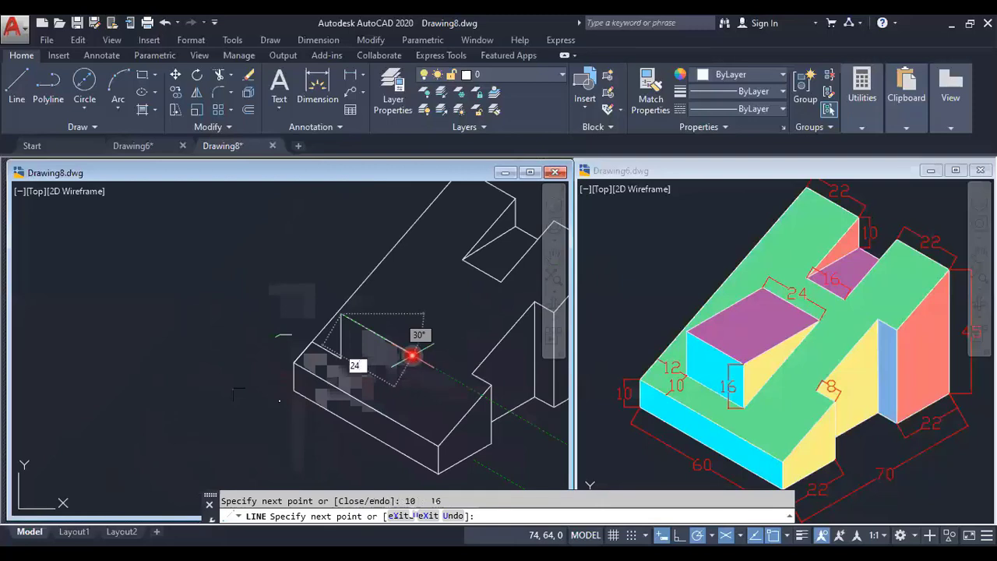
key("Return")
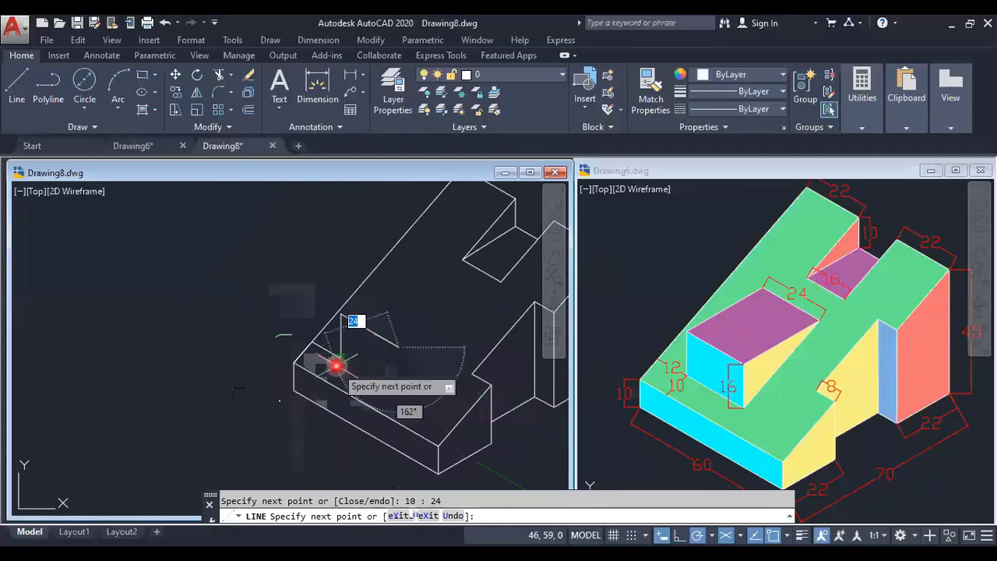
left_click(393, 387)
left_click(348, 365)
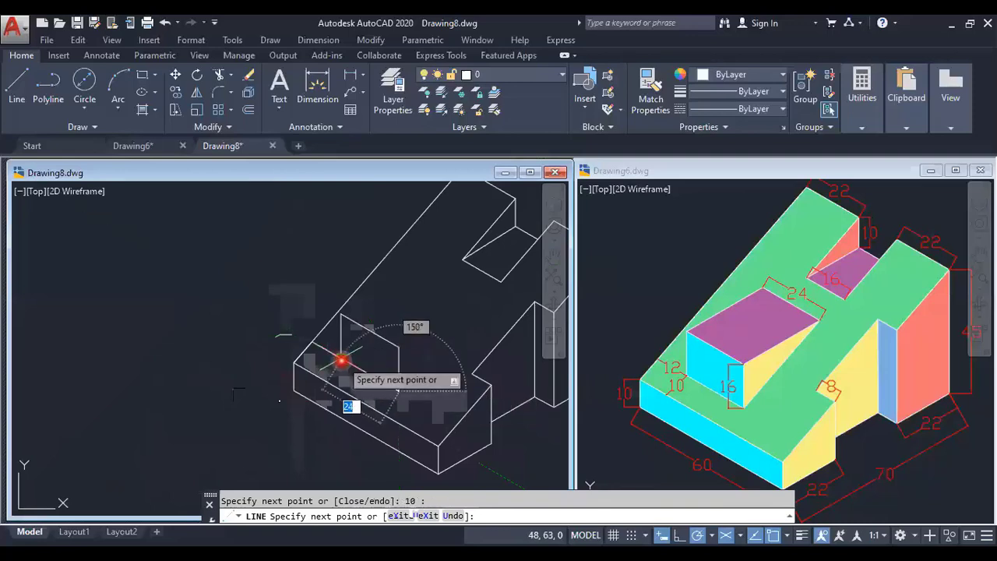
right_click(342, 376)
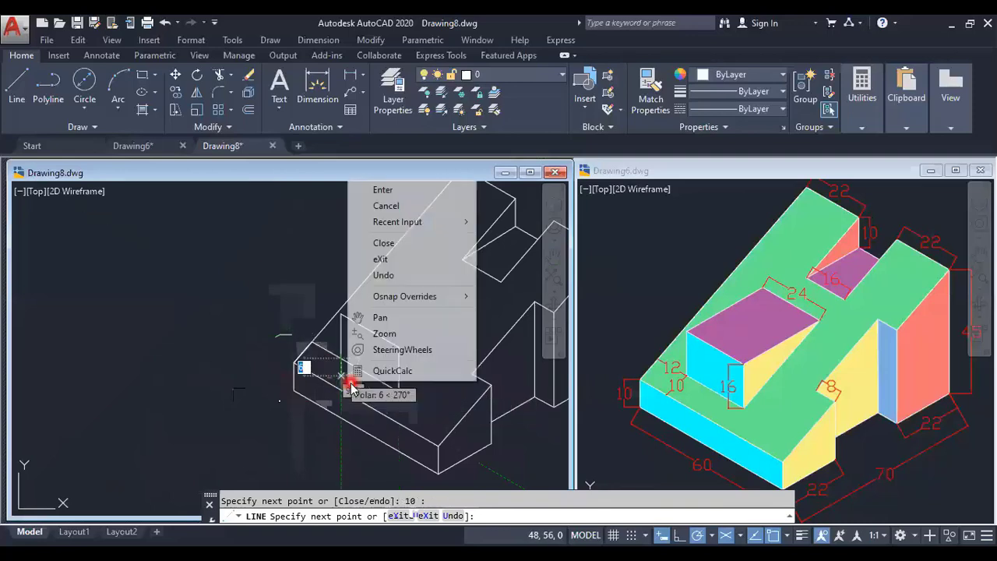
left_click(383, 189)
left_click(287, 375)
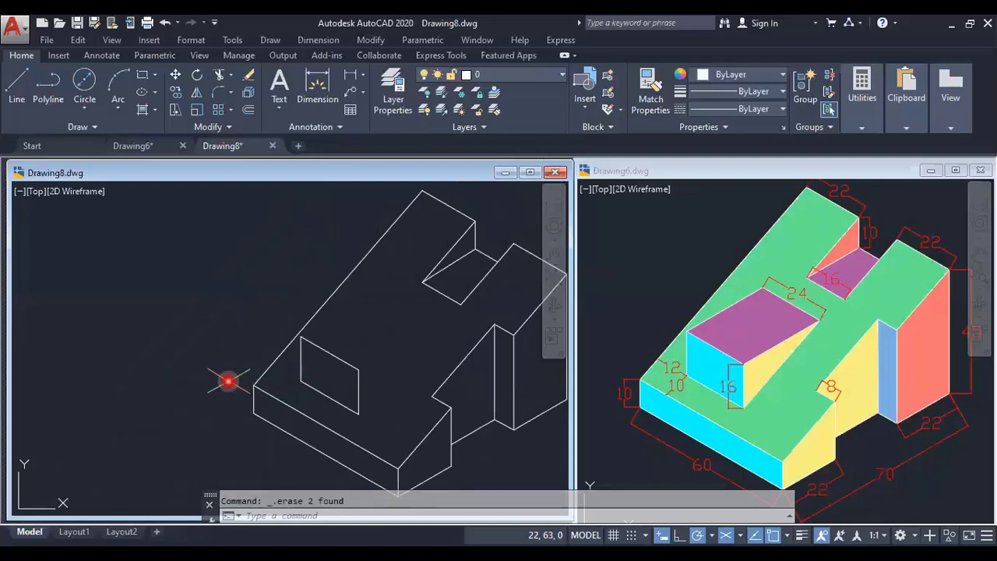
Step: Draw two 30° isometric edge lines from the raised block's corners toward the rear upright
left_click(17, 85)
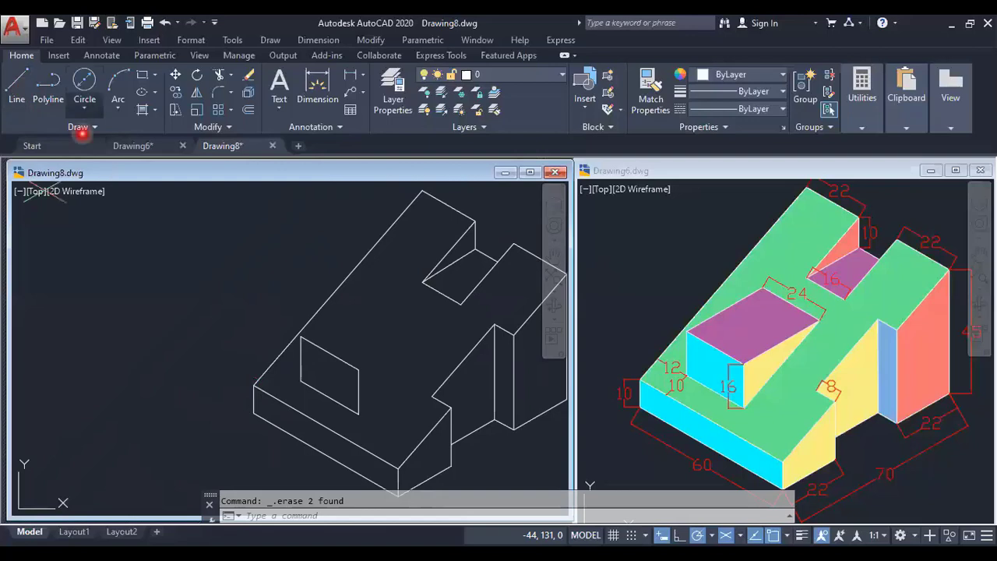
left_click(359, 369)
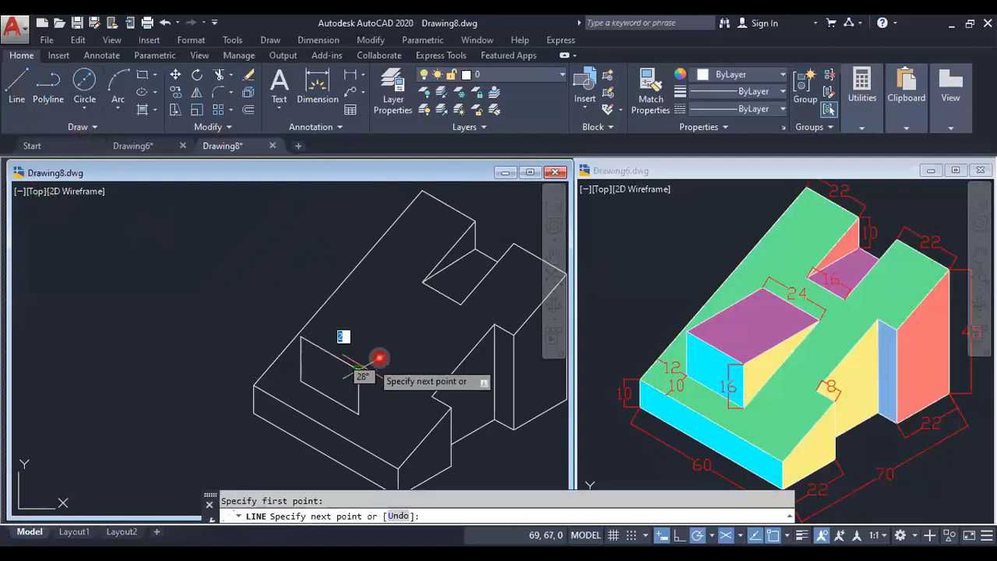
left_click(439, 326)
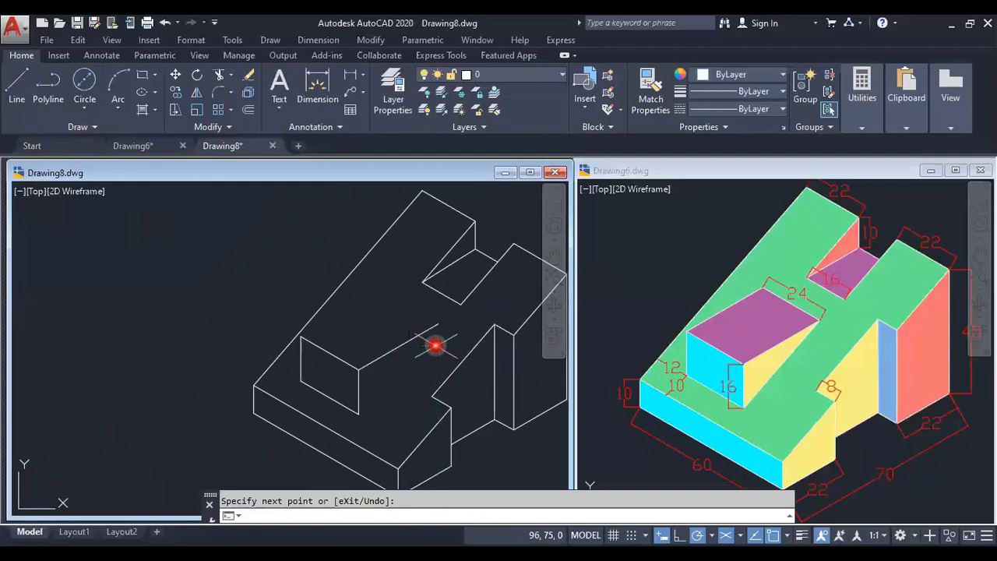
left_click(40, 87)
left_click(17, 87)
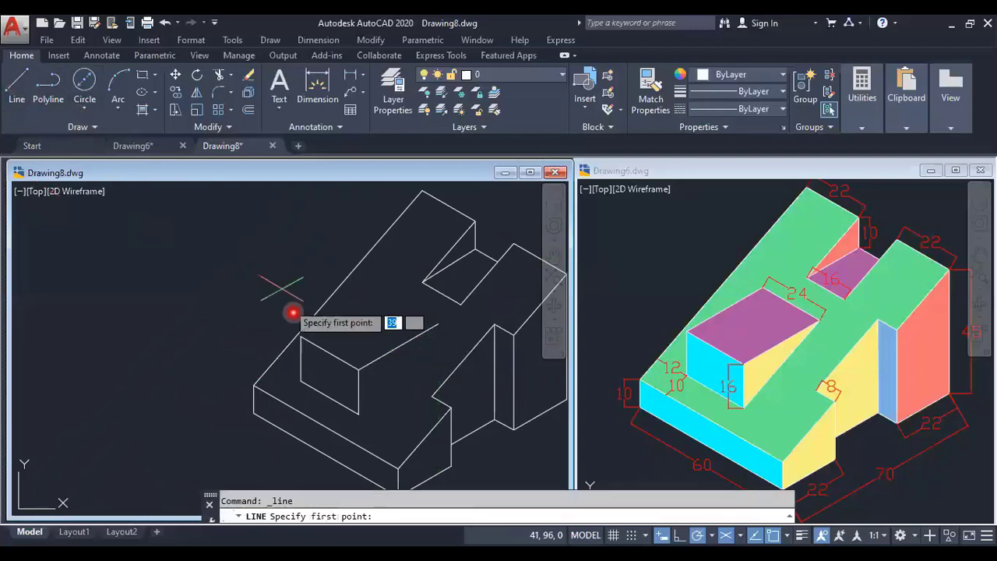
left_click(301, 337)
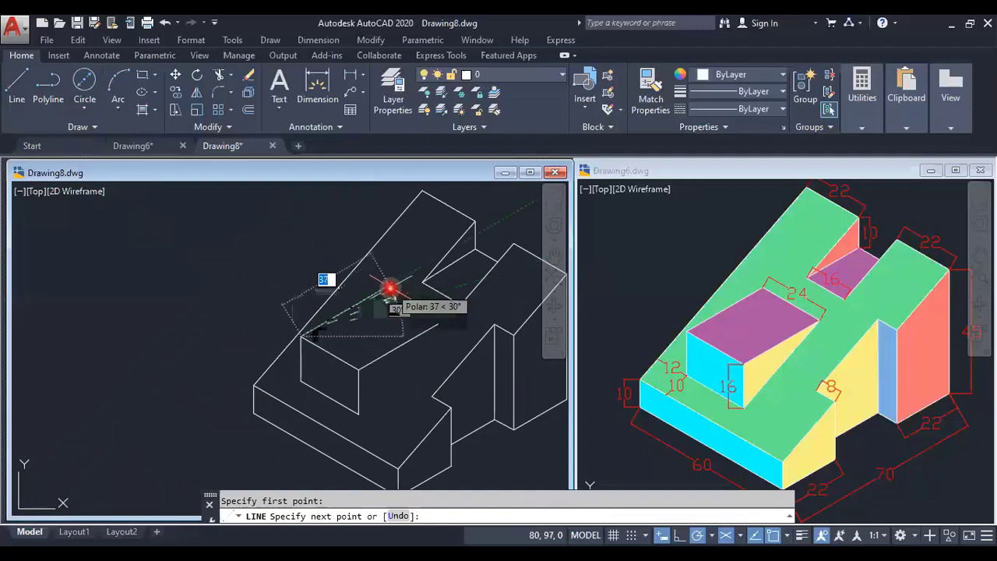
left_click(390, 288)
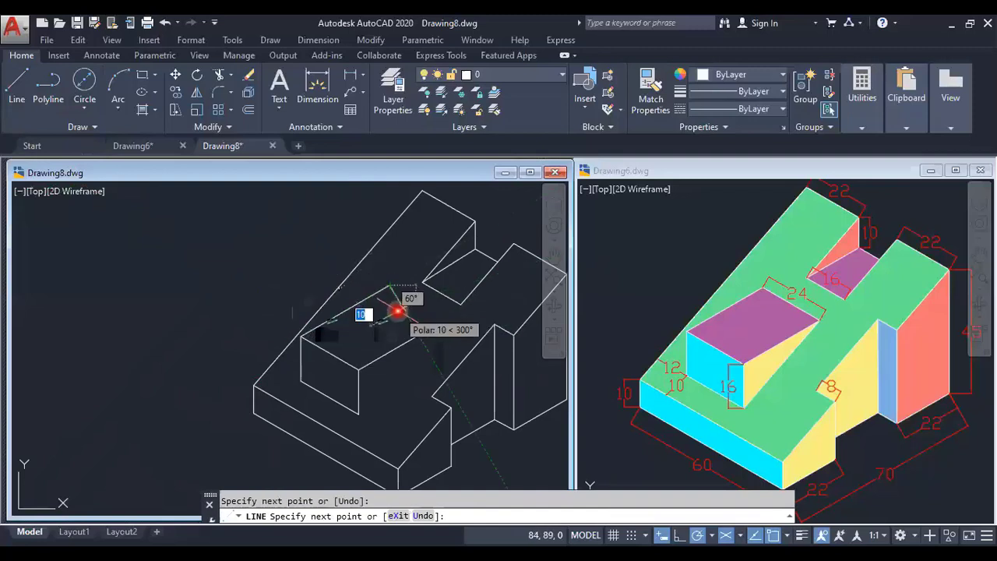
key("Return")
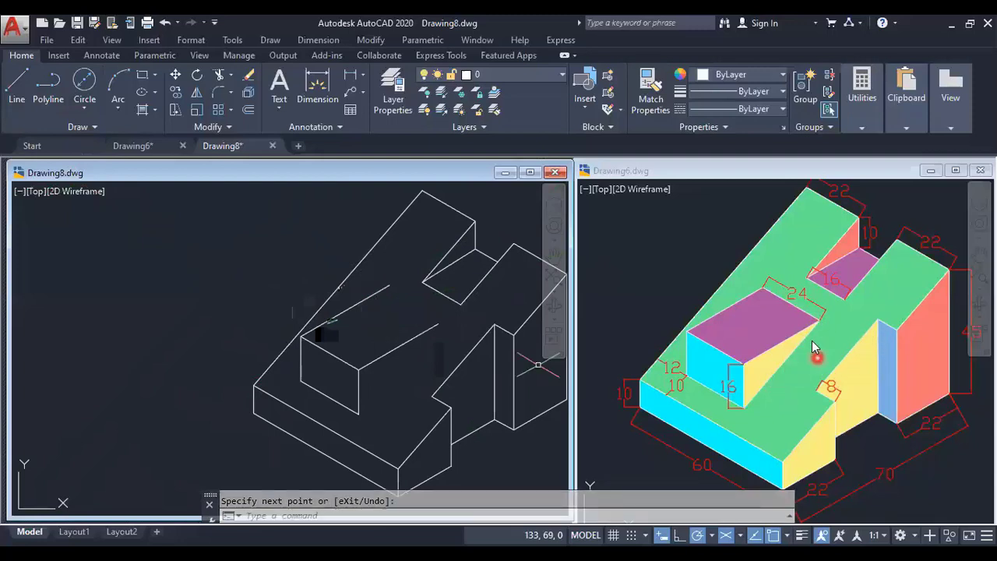
Step: Copy the slanted isometric edge line onto the raised block's corner
left_click(178, 95)
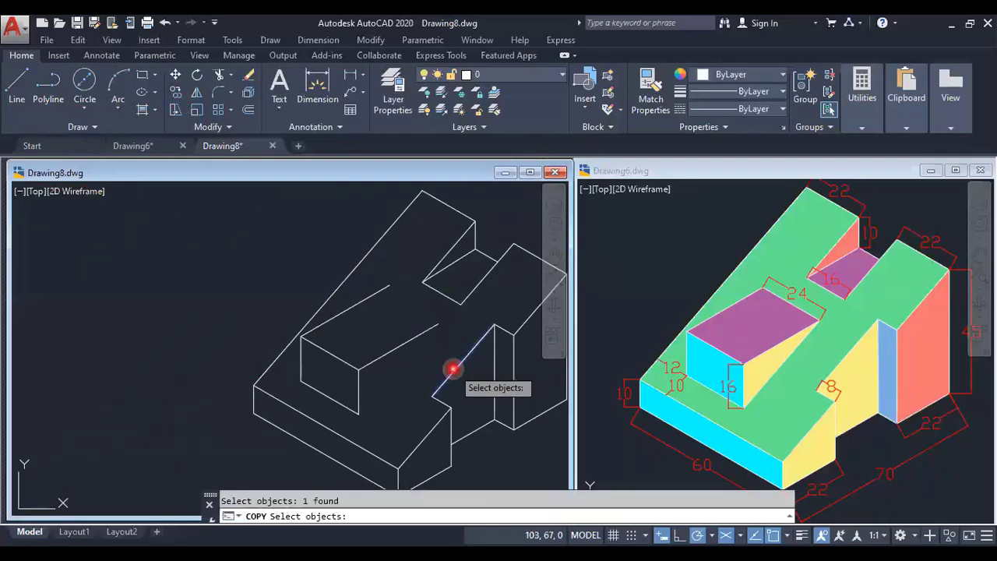
key("Return")
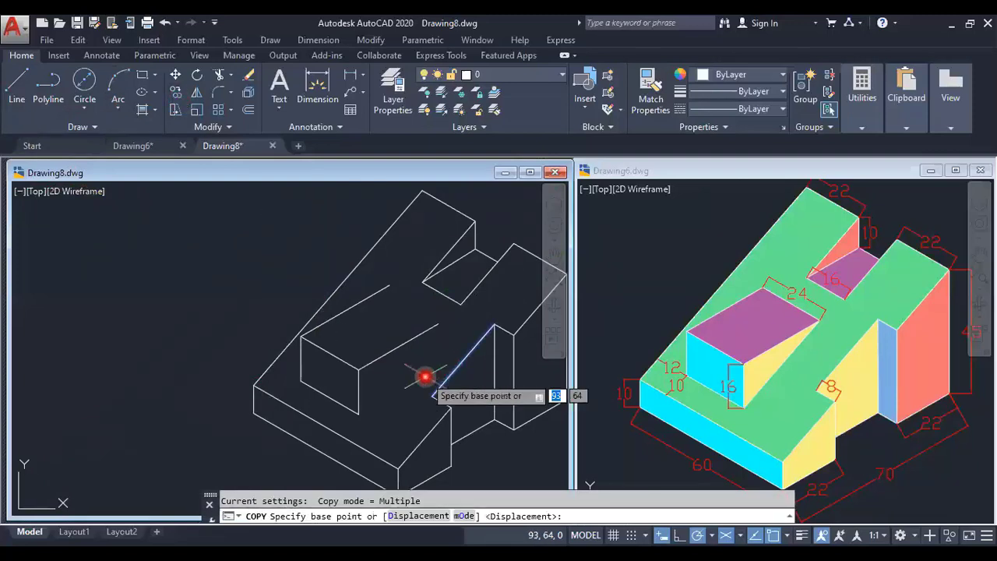
left_click(430, 394)
scroll(366, 413, "up", 4)
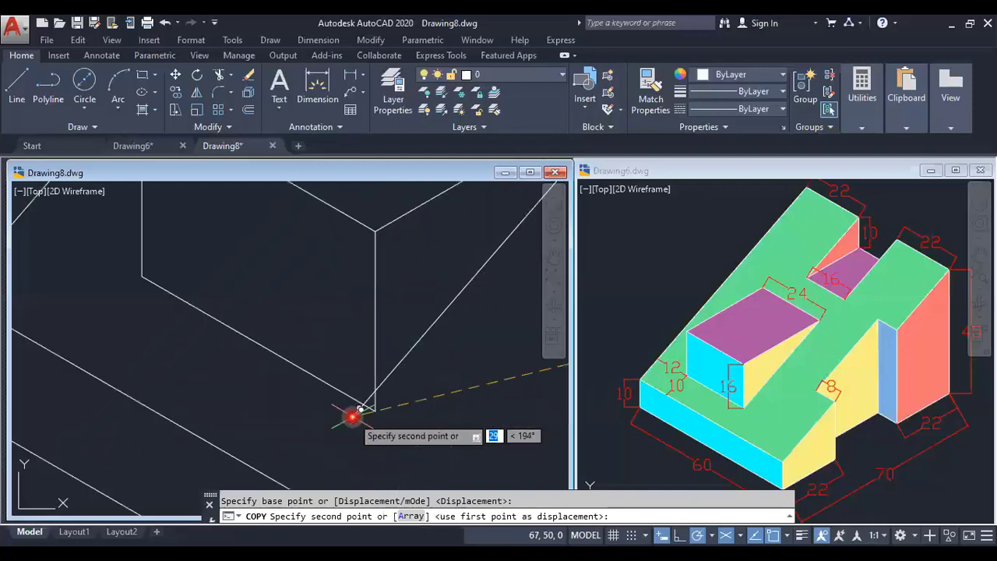
left_click(382, 416)
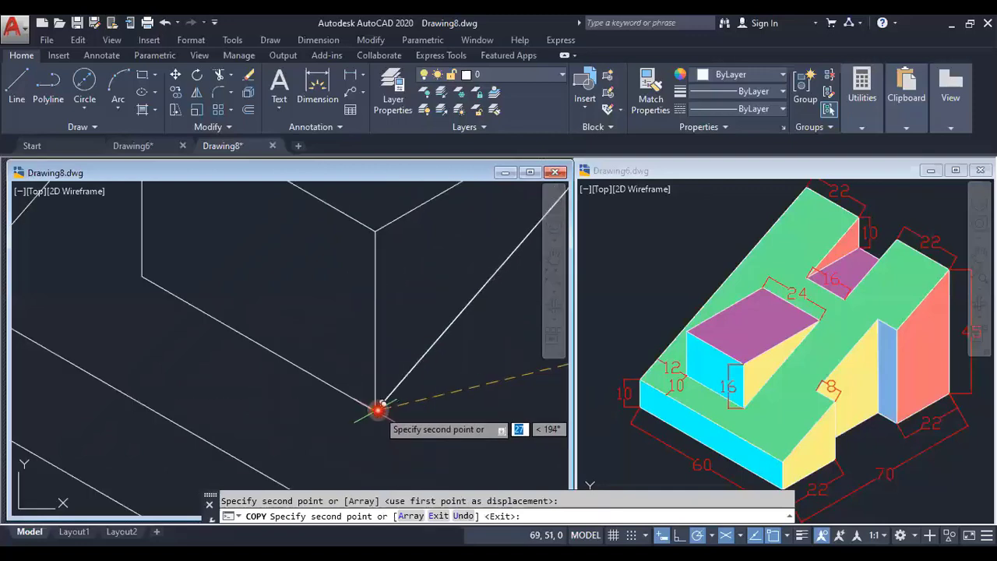
scroll(385, 421, "down", 3)
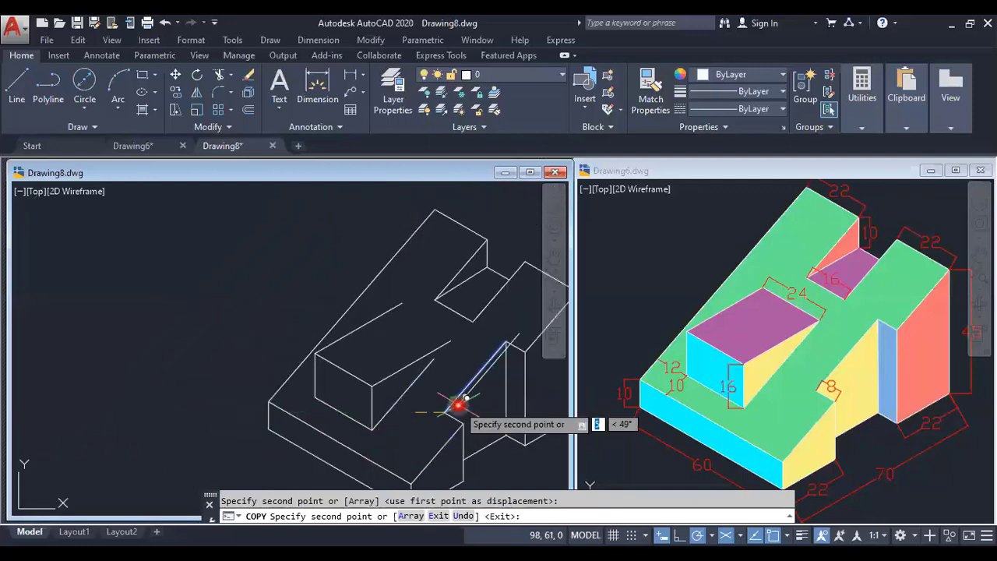
key("Escape")
scroll(442, 358, "up", 2)
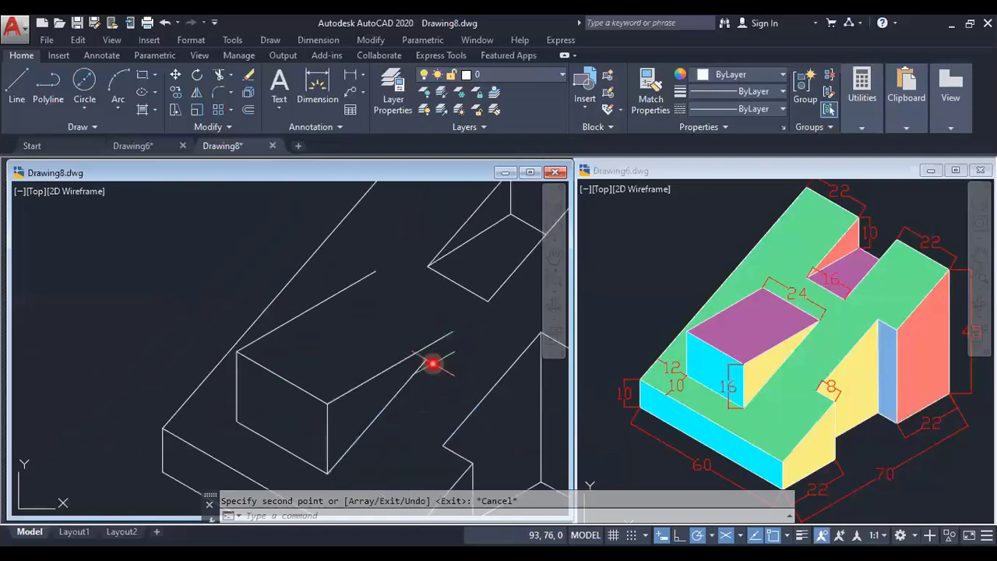
Step: Draw a line from the lines' intersection up-left along the isometric axis to close the raised block
type("TR")
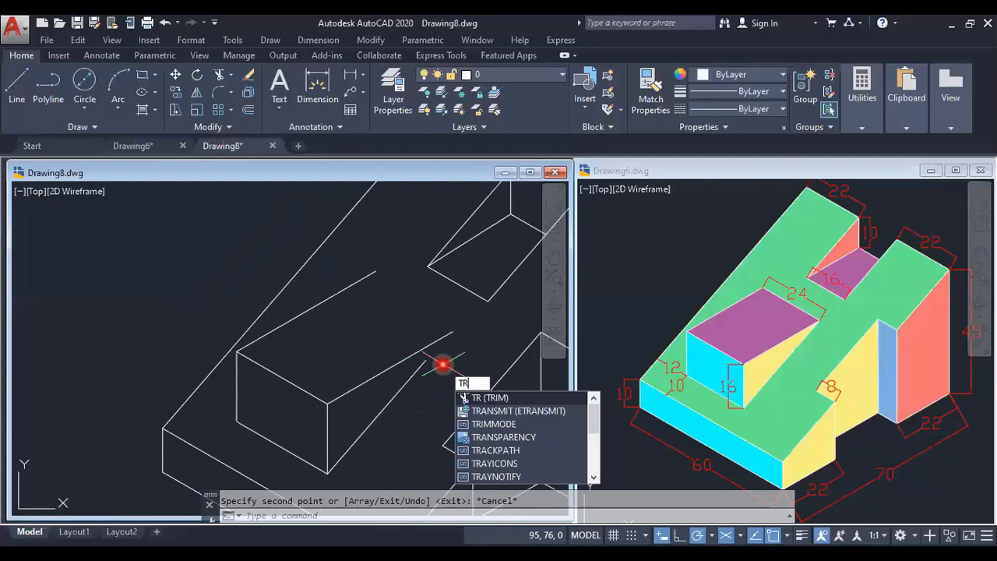
key("Return")
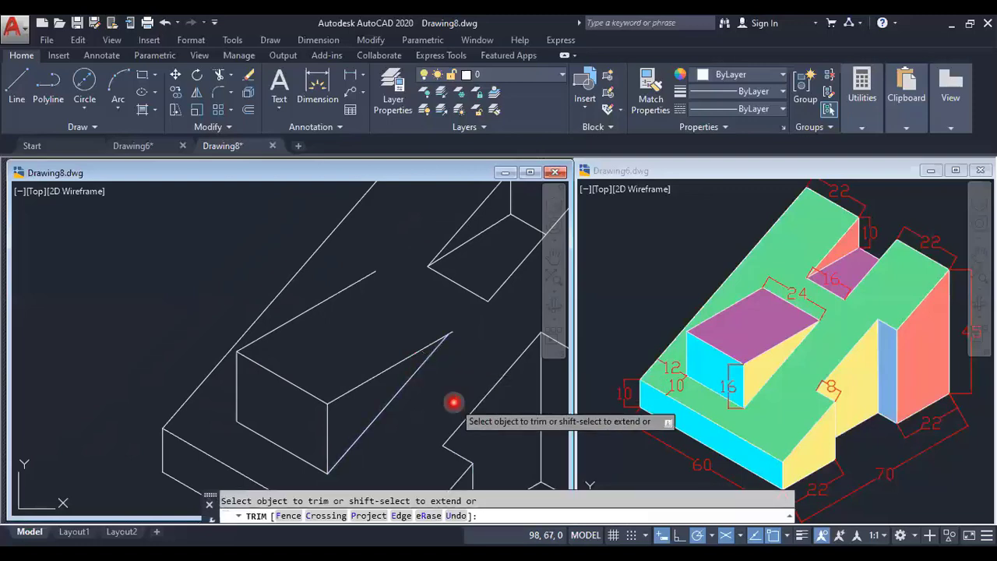
scroll(447, 340, "up", 2)
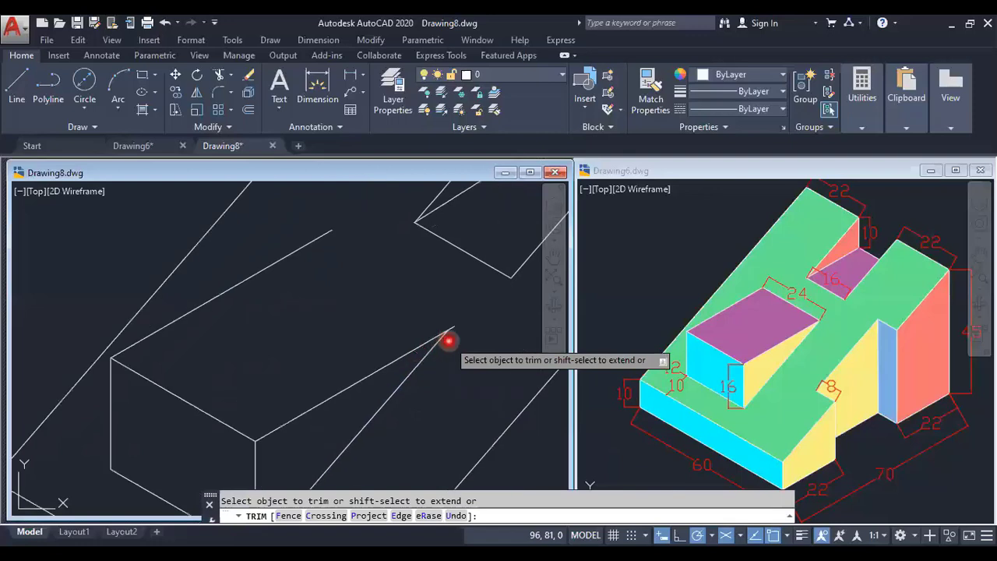
left_click(17, 86)
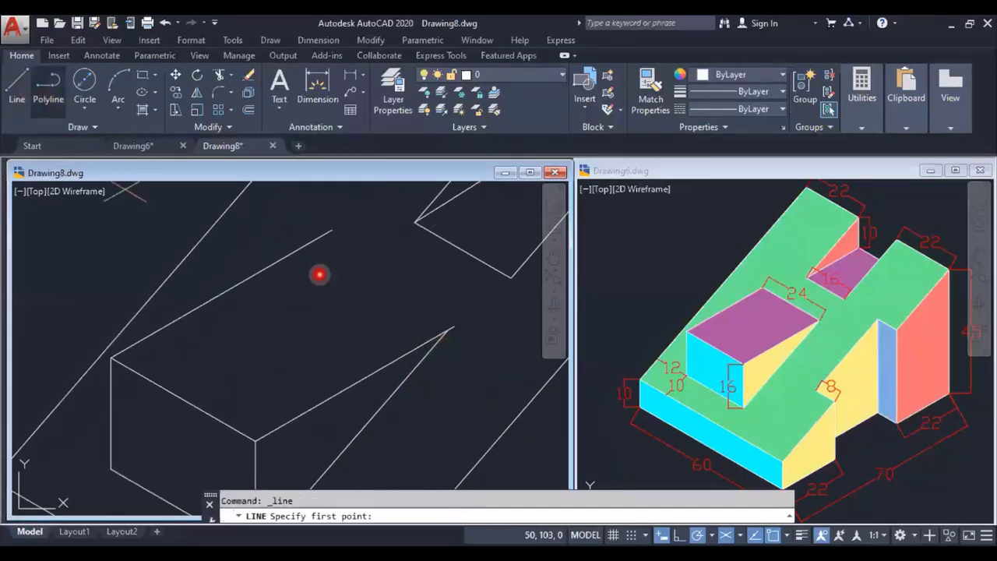
scroll(446, 336, "up", 2)
left_click(451, 314)
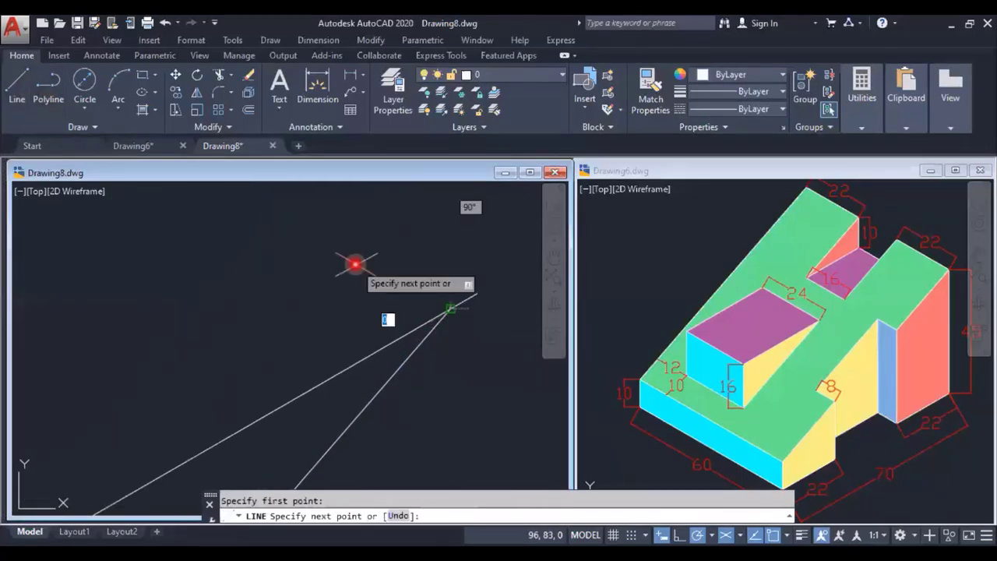
scroll(360, 281, "down", 2)
scroll(363, 288, "down", 2)
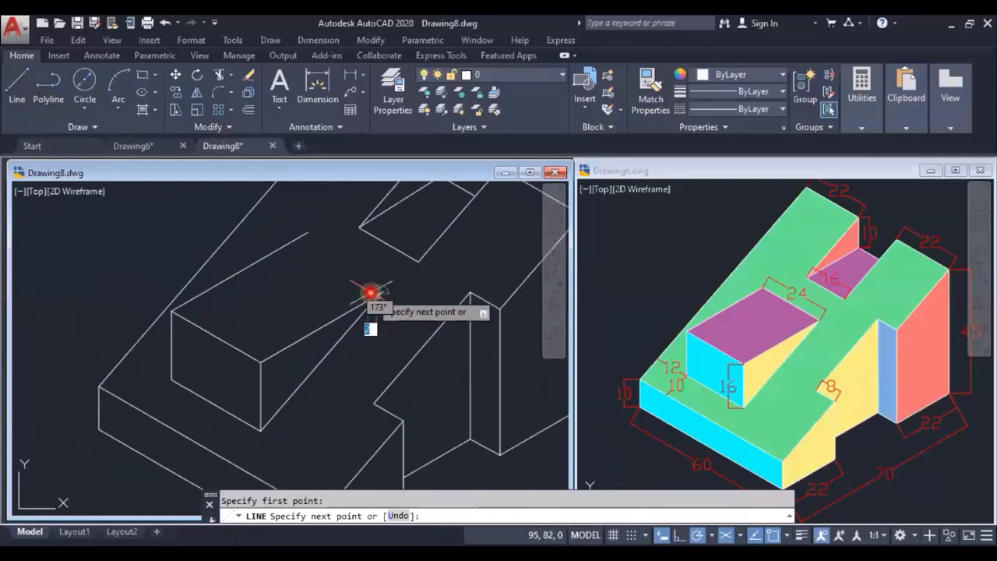
left_click(272, 228)
right_click(299, 269)
left_click(314, 277)
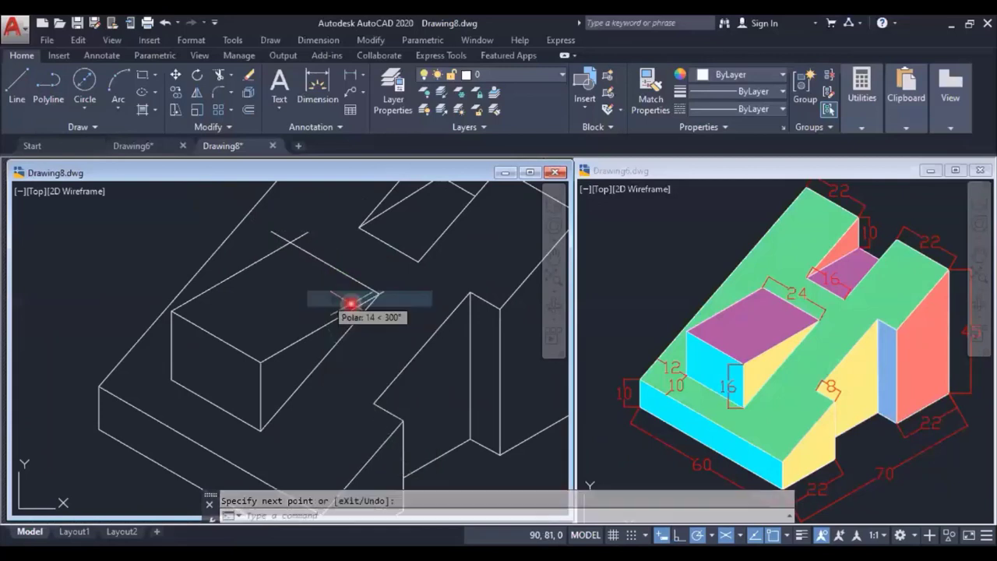
Step: Trim the overshooting line ends and recentre the whole wireframe in view
middle_click_drag(345, 307, 375, 325)
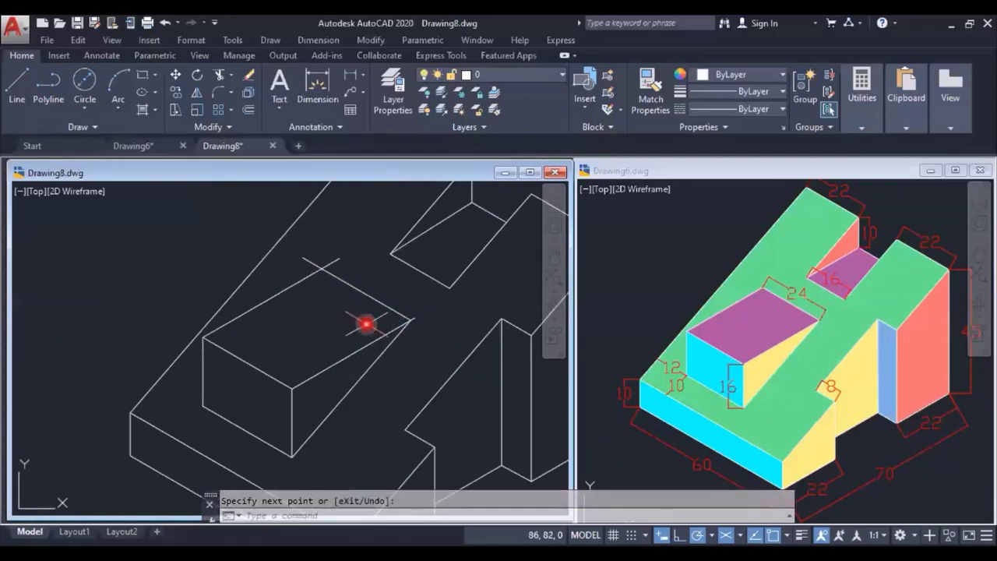
scroll(345, 294, "up", 2)
type("tr")
key("Return")
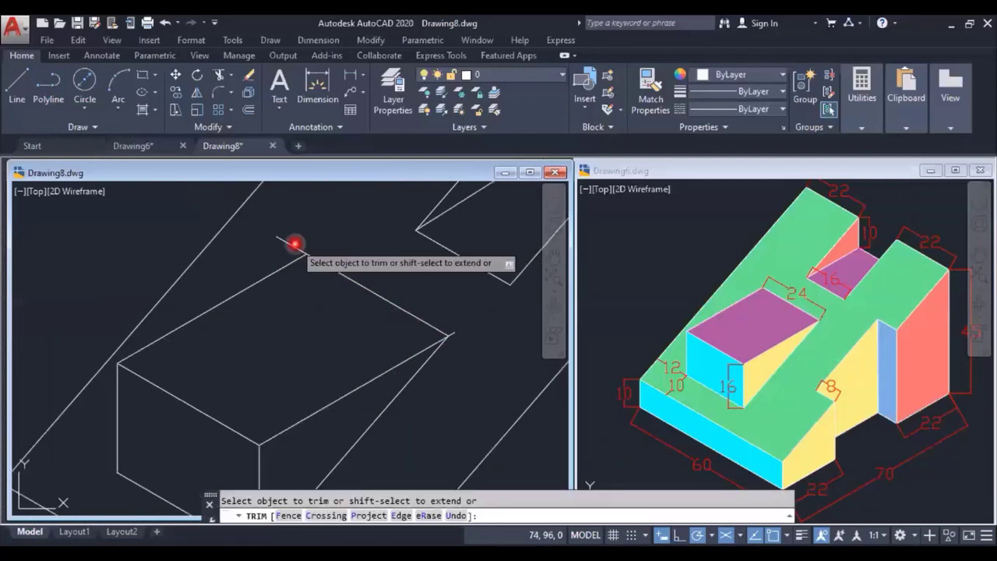
scroll(452, 335, "up", 3)
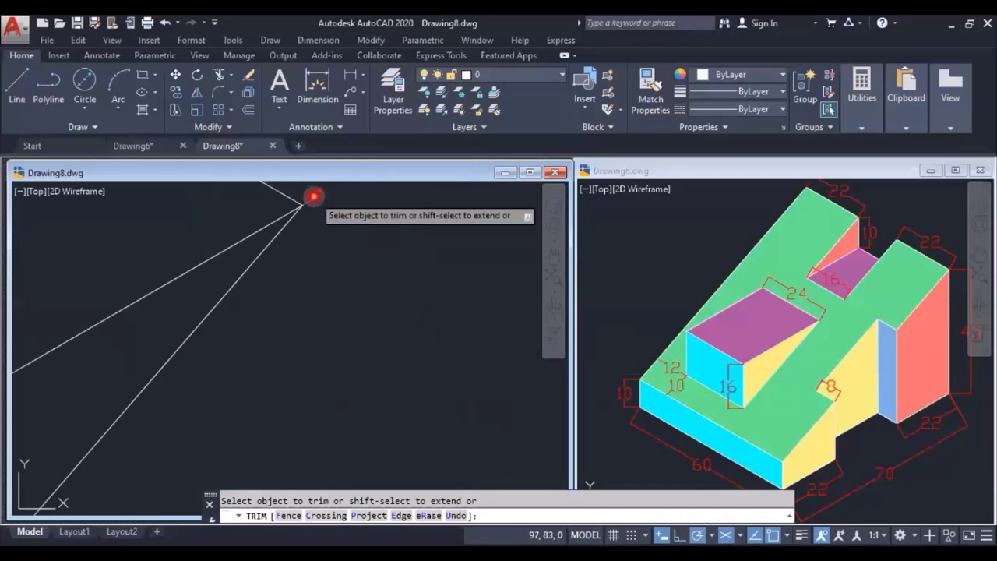
scroll(335, 223, "up", 1)
scroll(353, 244, "down", 4)
middle_click_drag(352, 281, 373, 306)
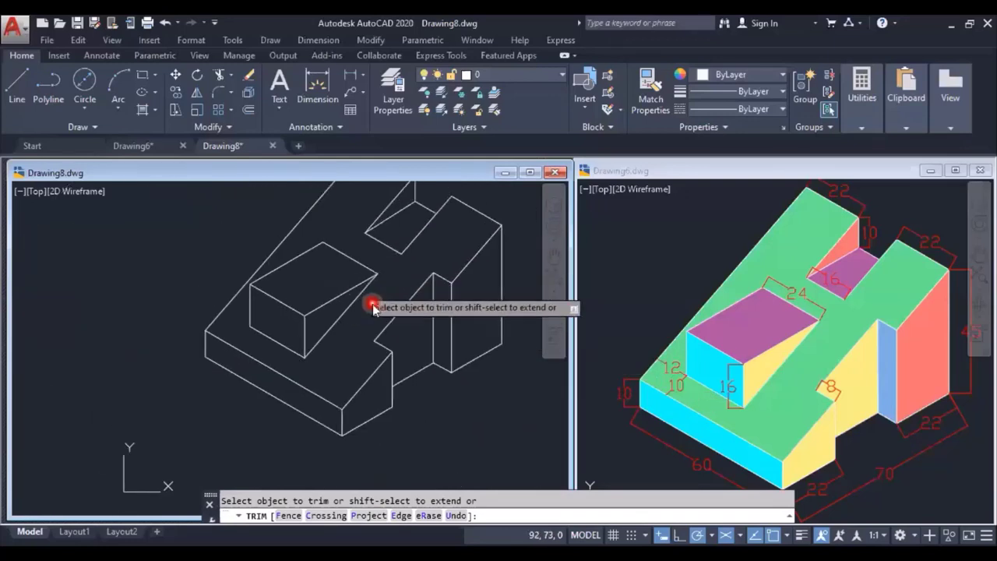
key("Escape")
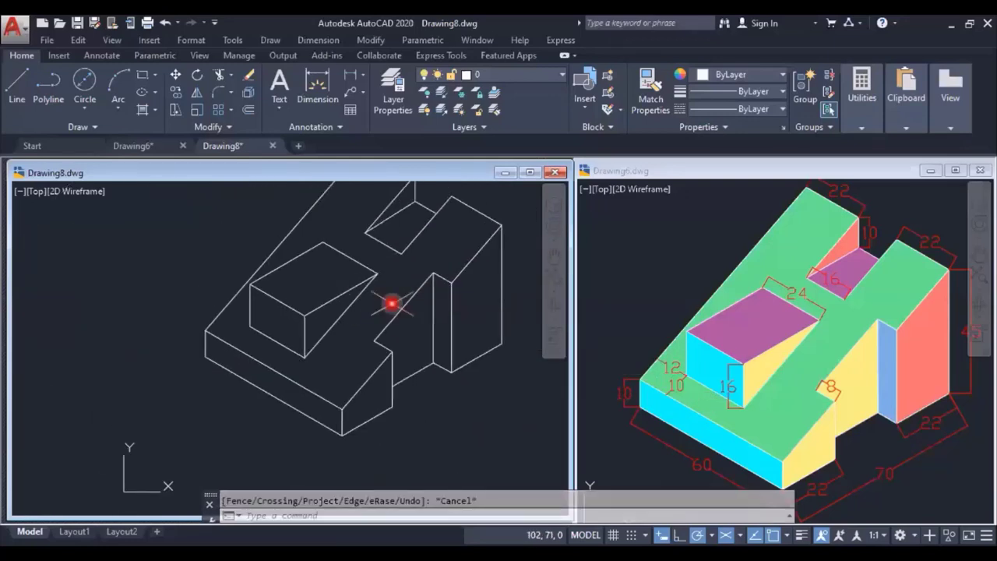
middle_click_drag(407, 325, 381, 363)
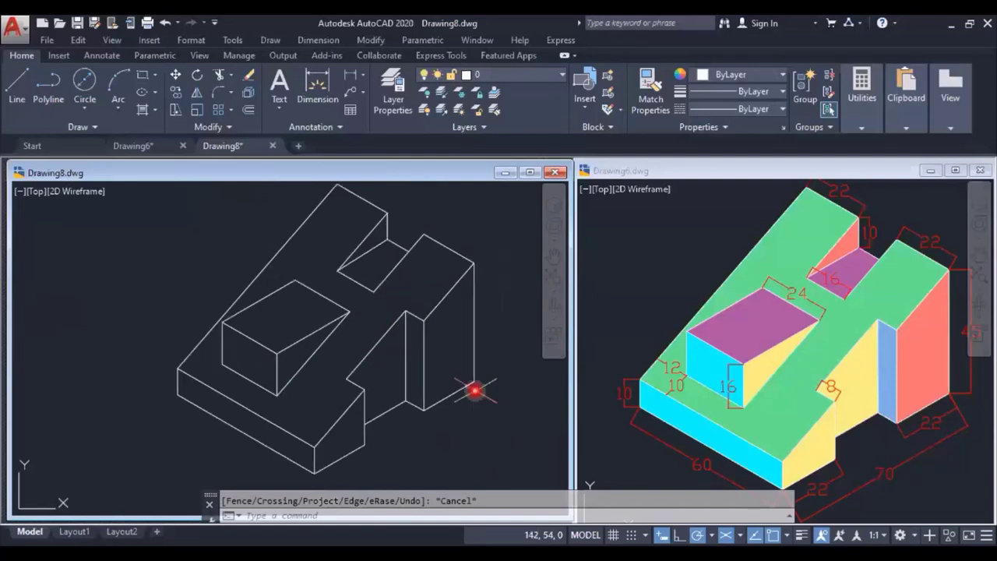